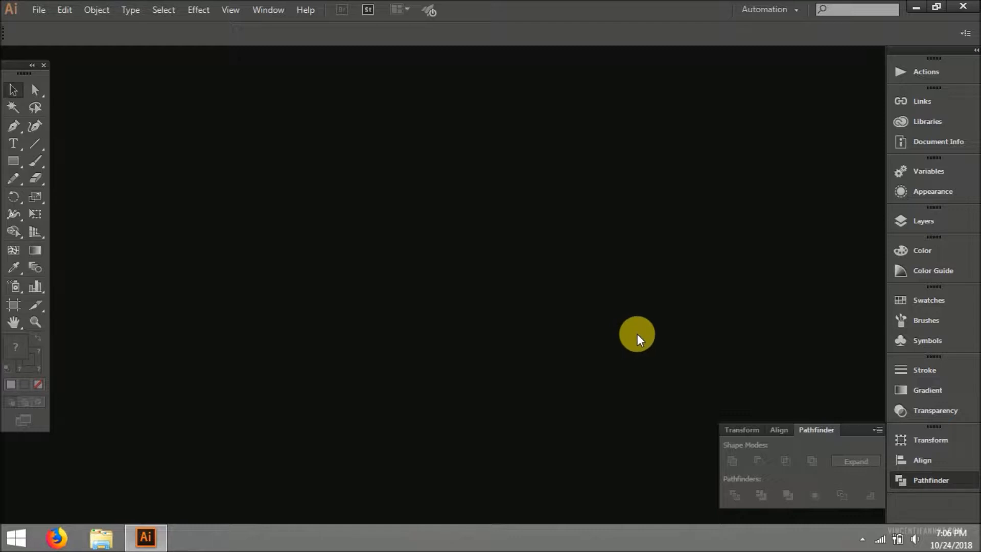
left_click(39, 10)
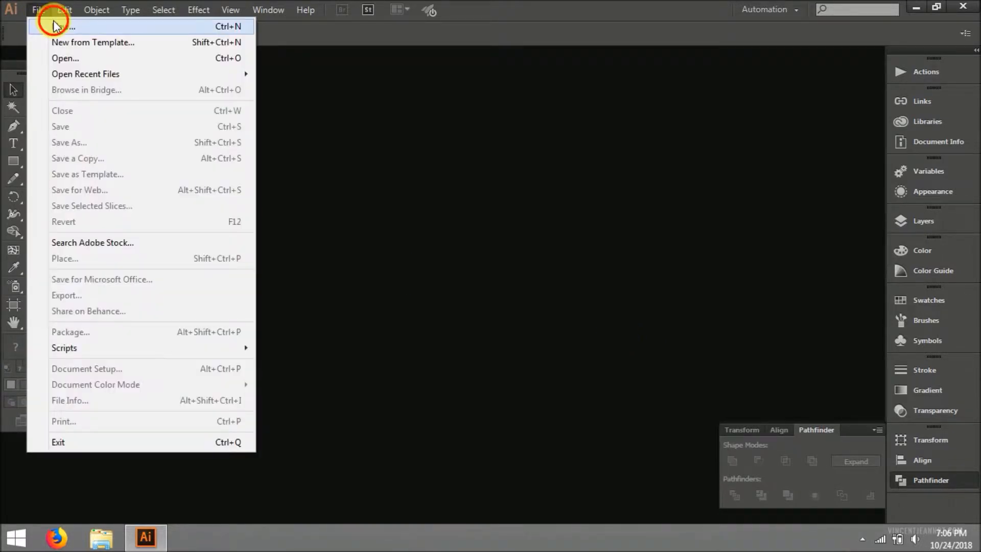
left_click(54, 22)
left_click(536, 418)
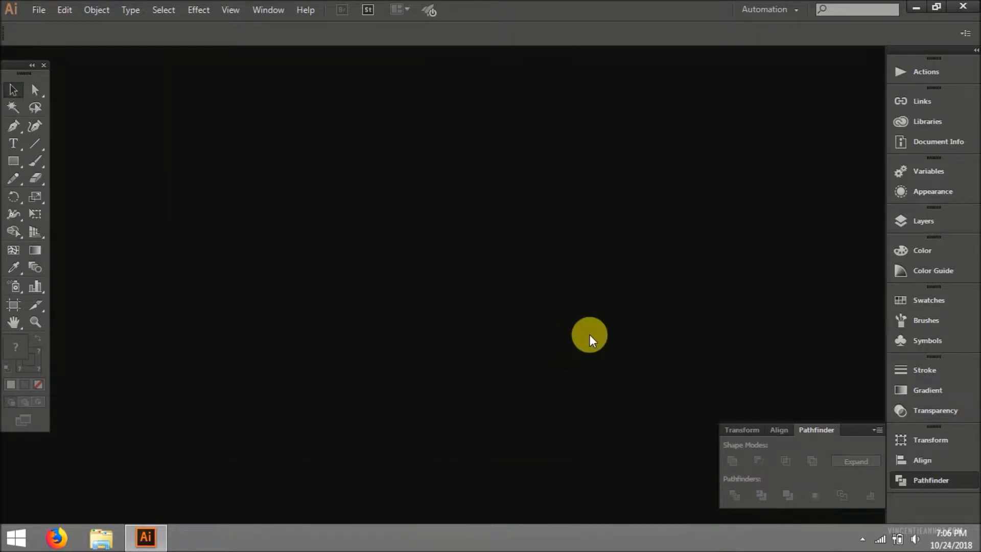
- Start a new document and name it Youtube
key("ctrl+n")
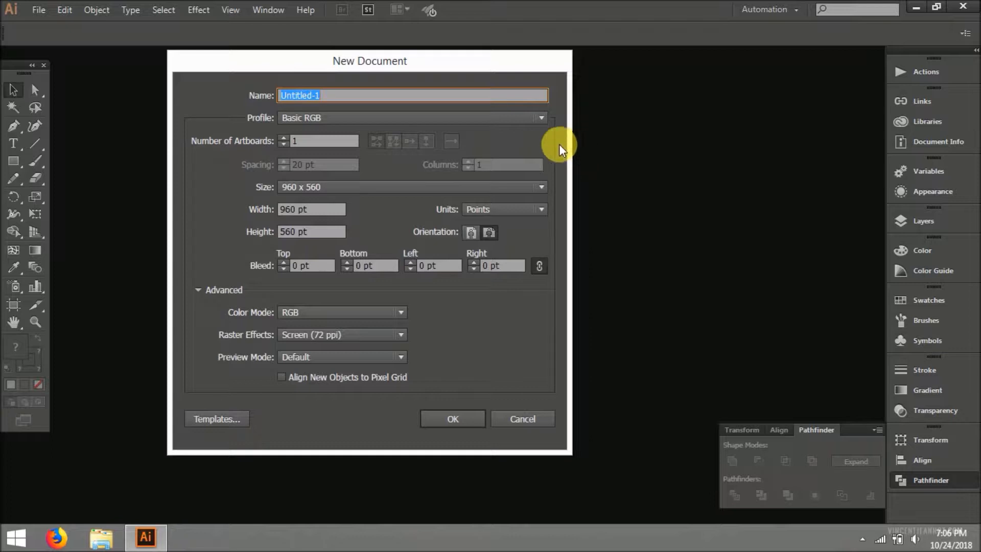
left_click_drag(327, 98, 262, 94)
left_click(332, 106)
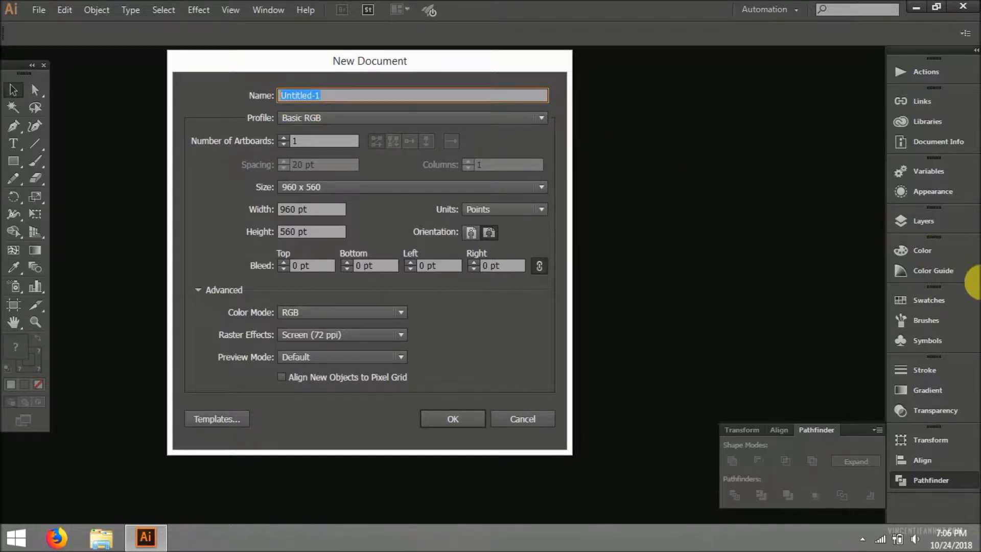
type("Youtube")
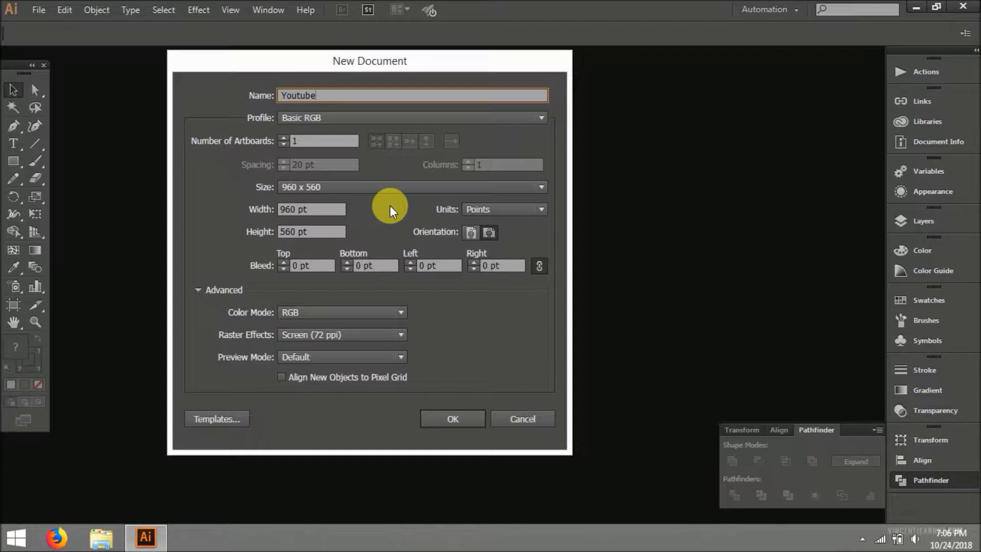
- Set the new document's size to Letter and its units to Pixels
left_click(391, 191)
left_click(354, 214)
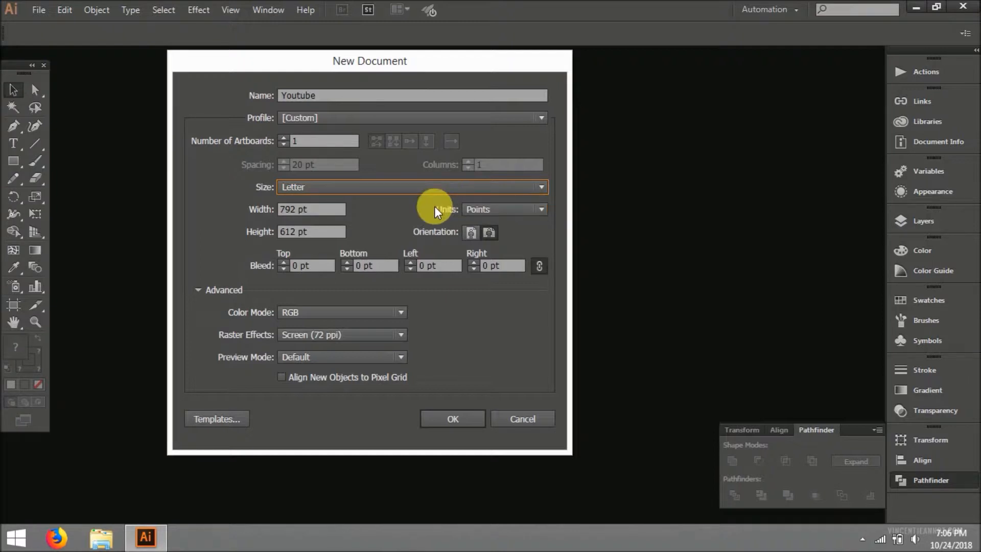
left_click(526, 207)
left_click(490, 304)
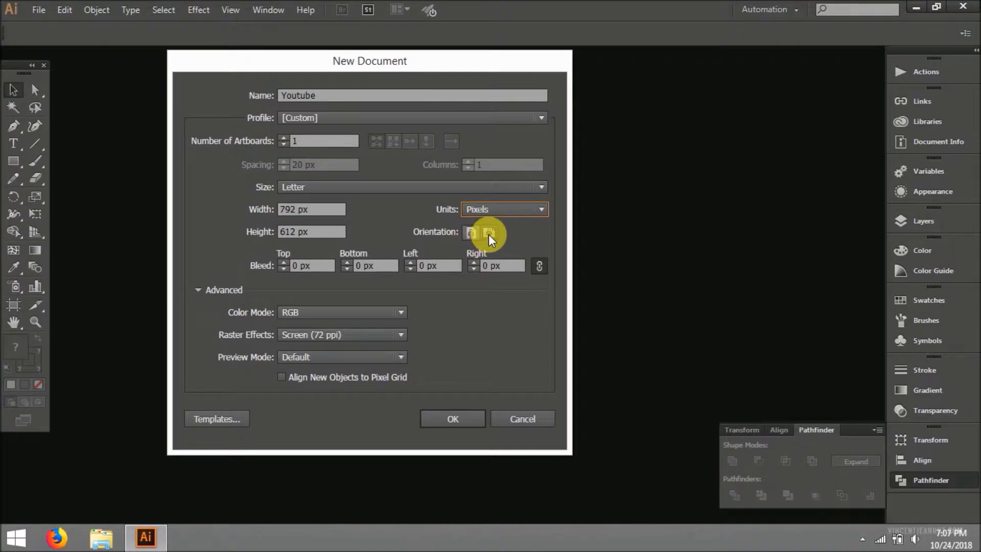
- Choose RGB as the colour mode in the advanced settings and create the document
left_click(197, 290)
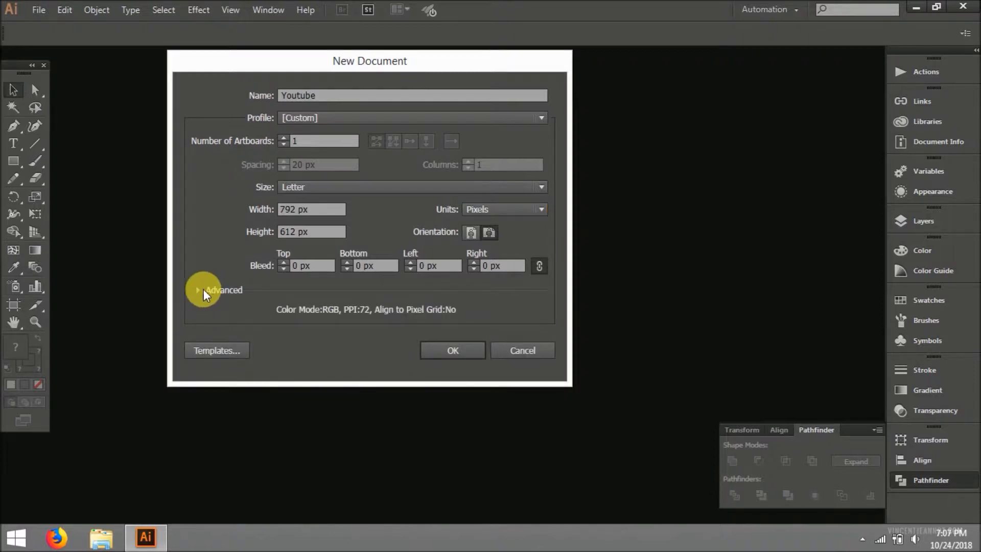
left_click(198, 290)
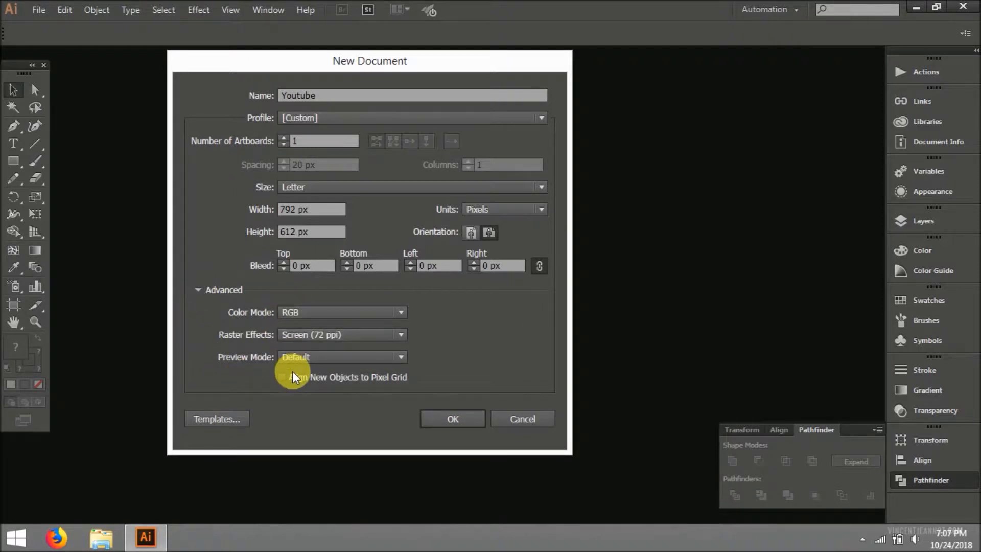
left_click(404, 311)
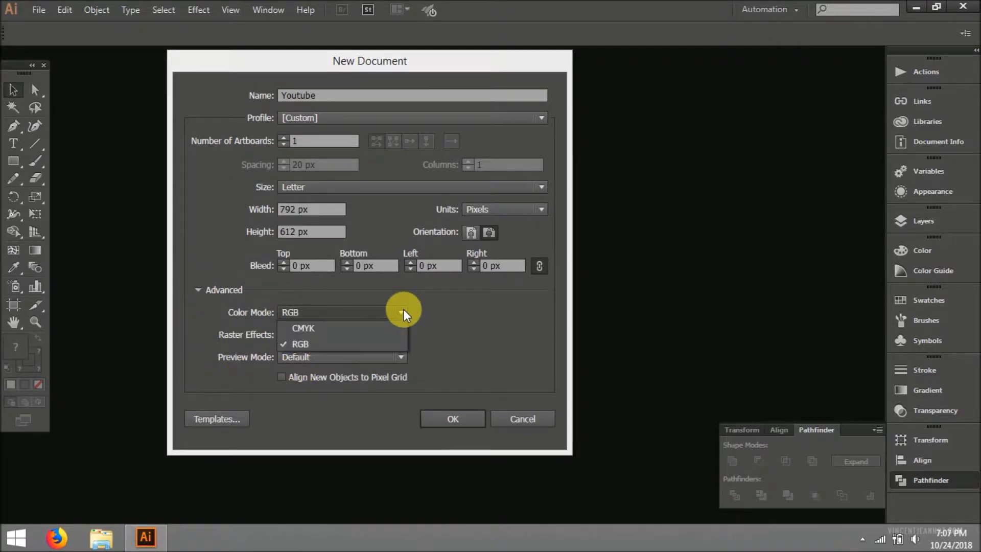
left_click(314, 344)
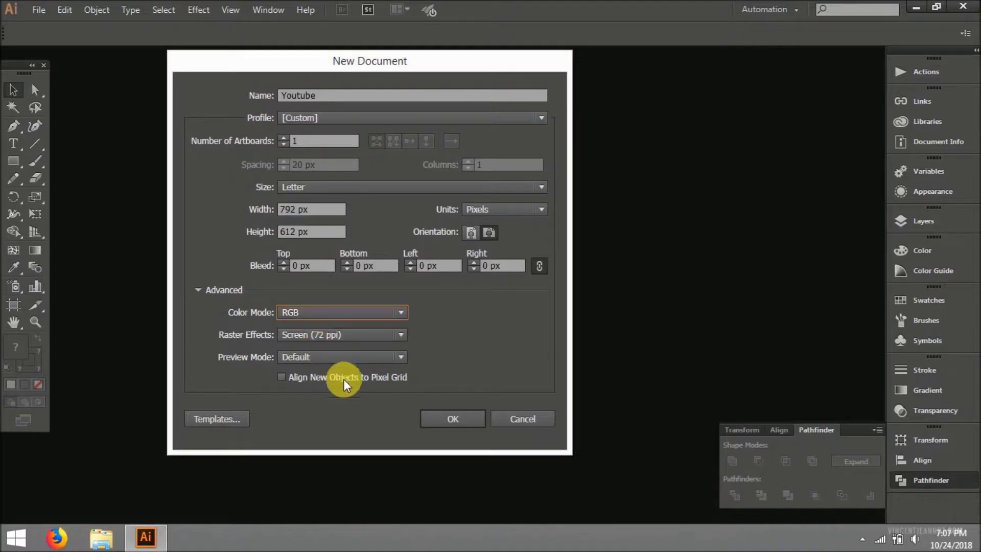
left_click(434, 415)
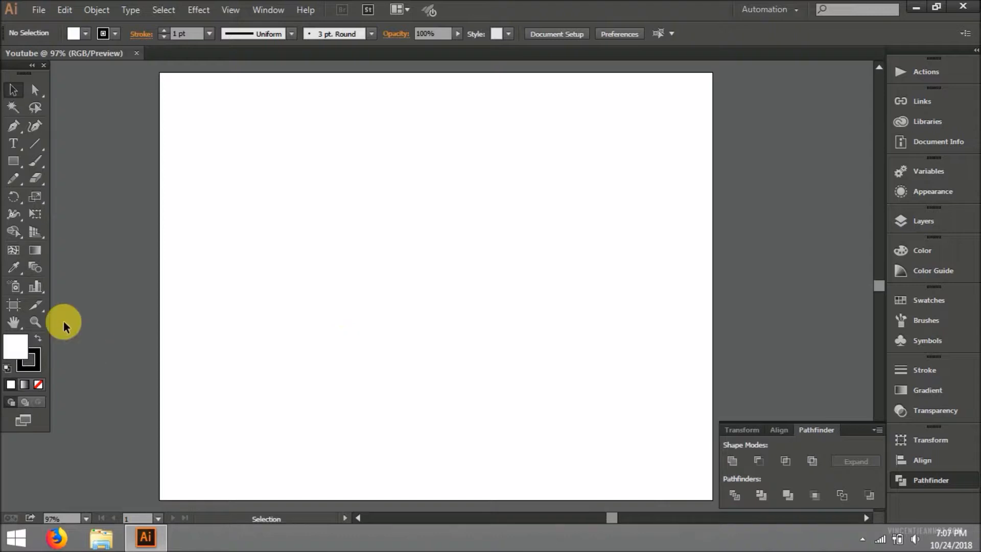
left_click(20, 274)
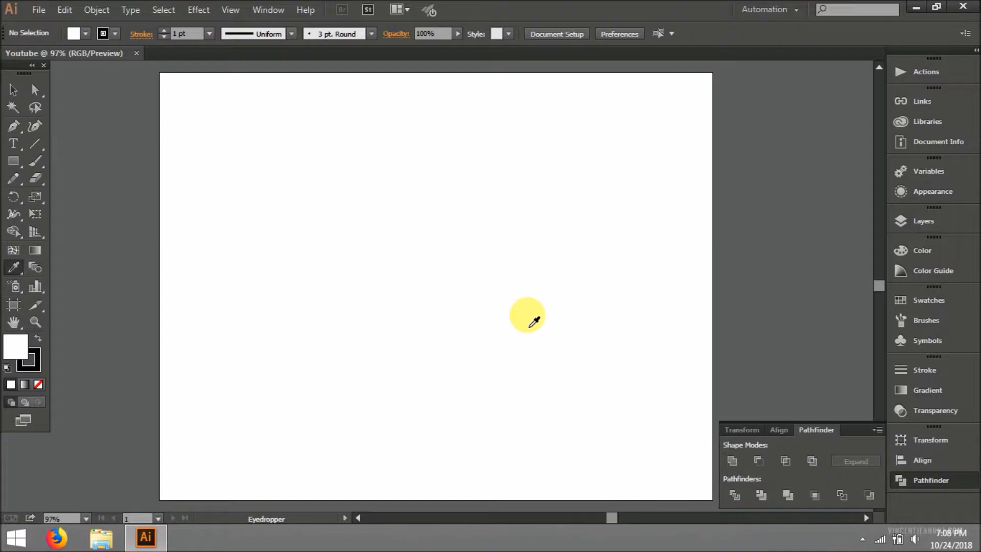
key("v")
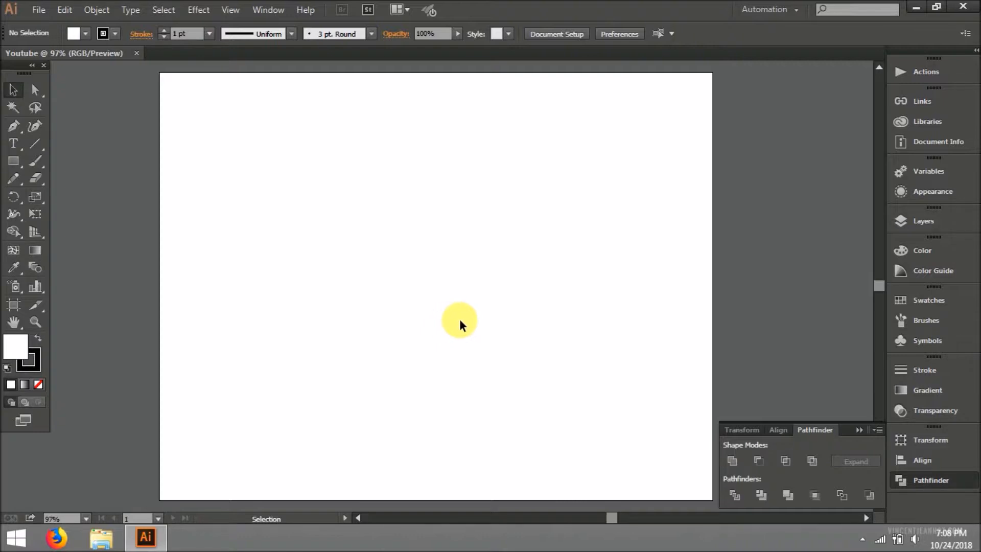
- Draw a rectangle about 203 px wide and 151 px high in the upper middle of the artboard and deselect it
left_click(14, 161)
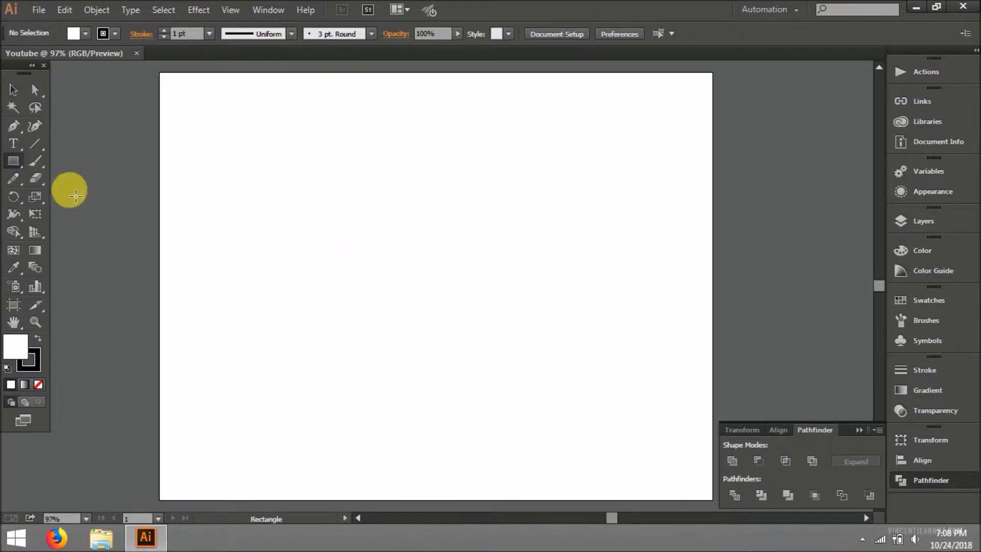
left_click_drag(303, 190, 445, 295)
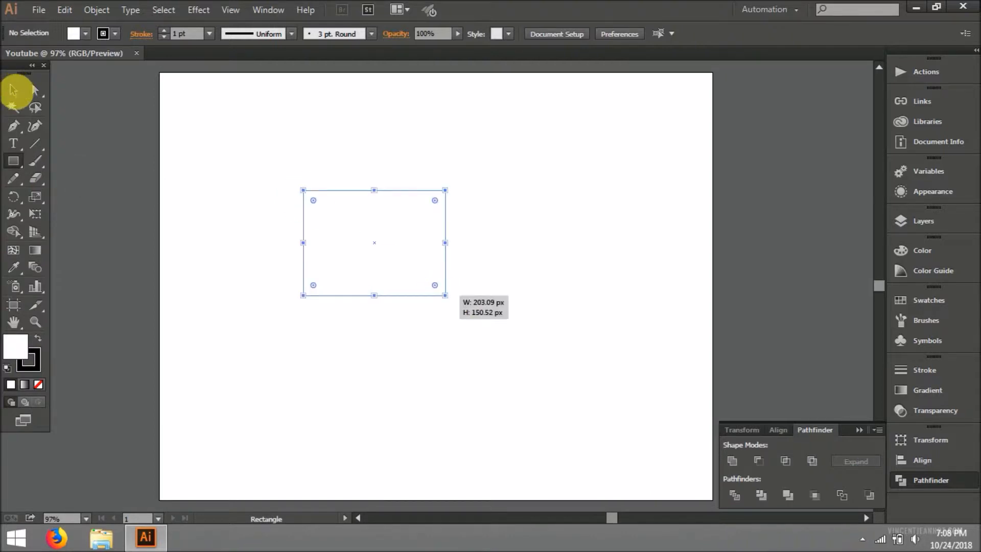
left_click(15, 94)
left_click(475, 245)
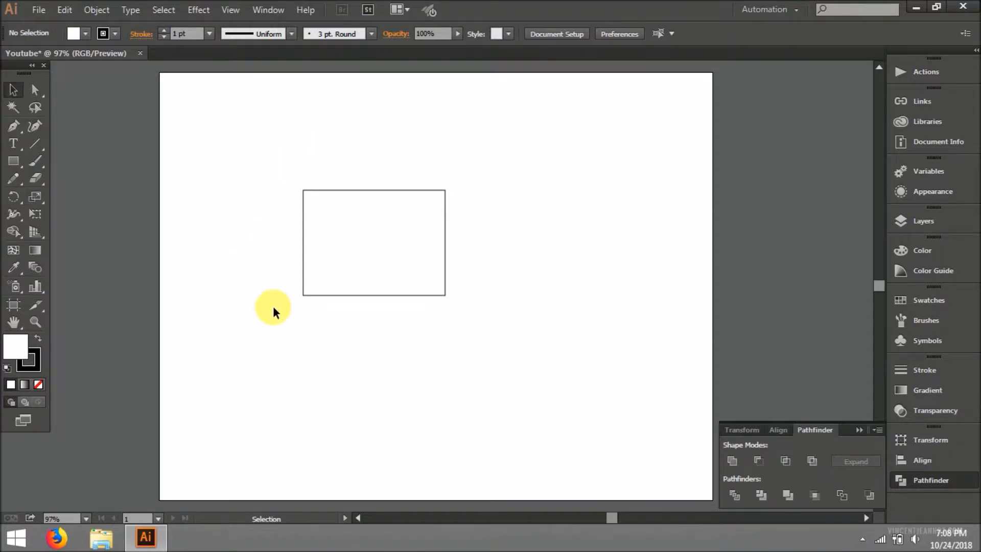
- Place one smooth Pen anchor point with long direction handles inside the rectangle and end the path there
left_click(13, 125)
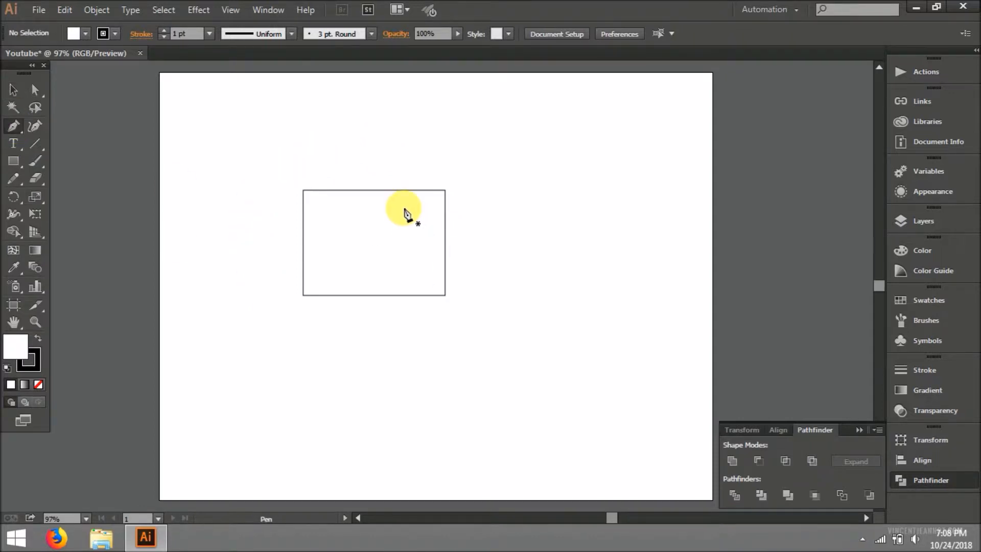
left_click_drag(404, 208, 600, 269)
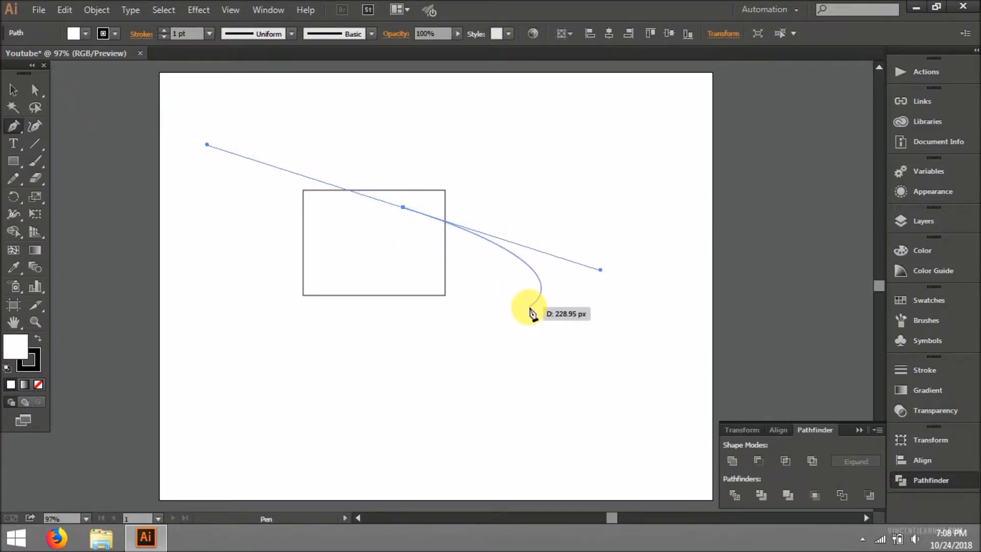
key("ctrl")
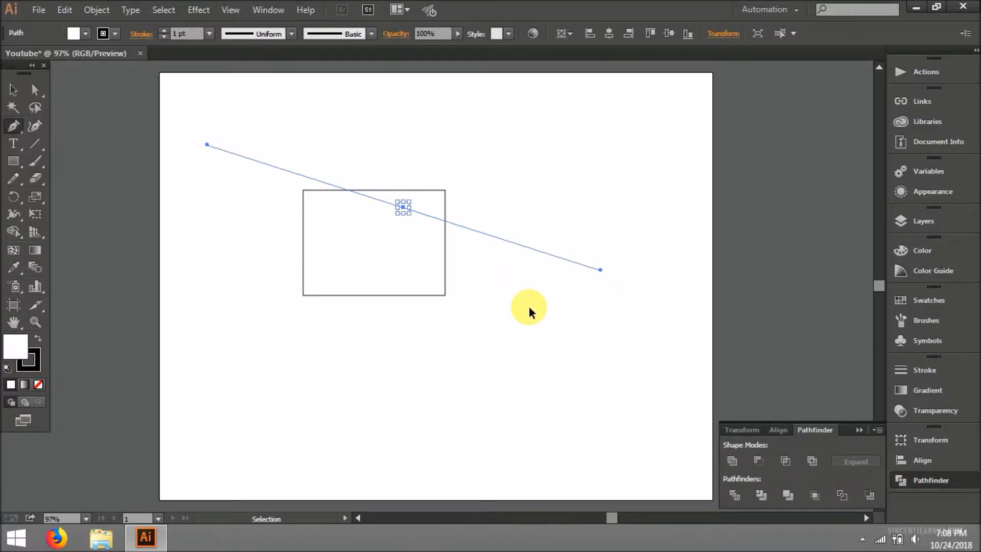
left_click(529, 305, "ctrl")
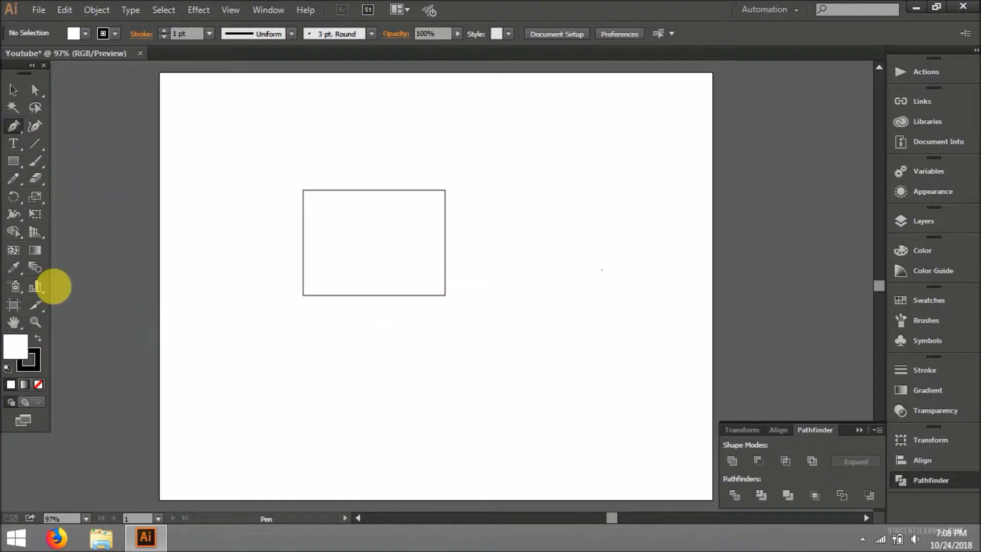
- Move the rectangle to the centre of the artboard
left_click(13, 90)
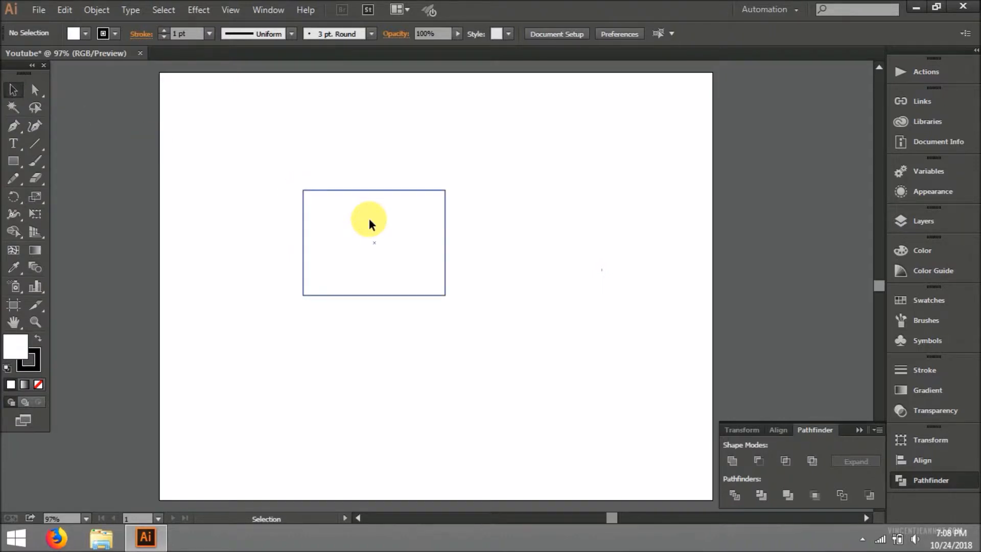
left_click_drag(370, 224, 464, 249)
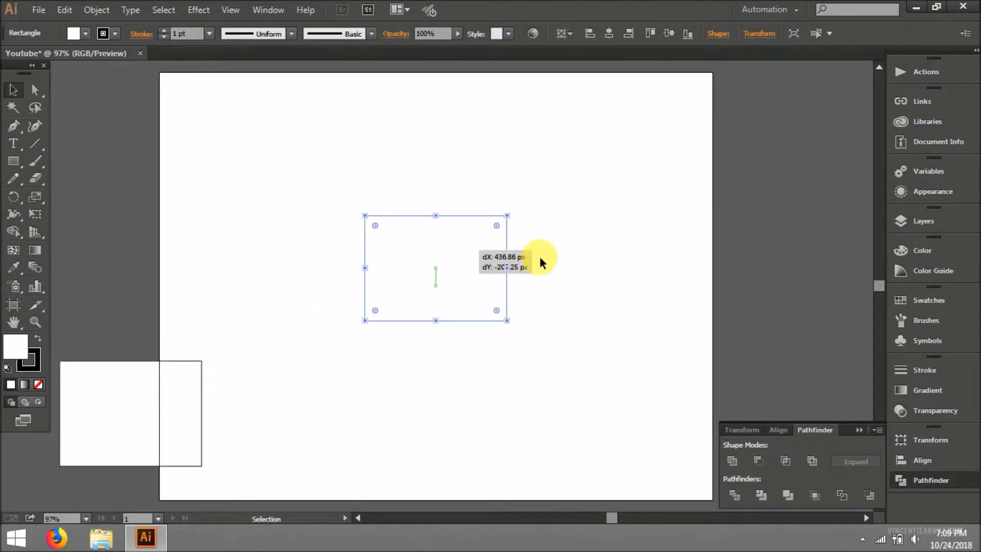
left_click(539, 256)
- Fill the rectangle with the bright pink swatch and deselect it
left_click(491, 248)
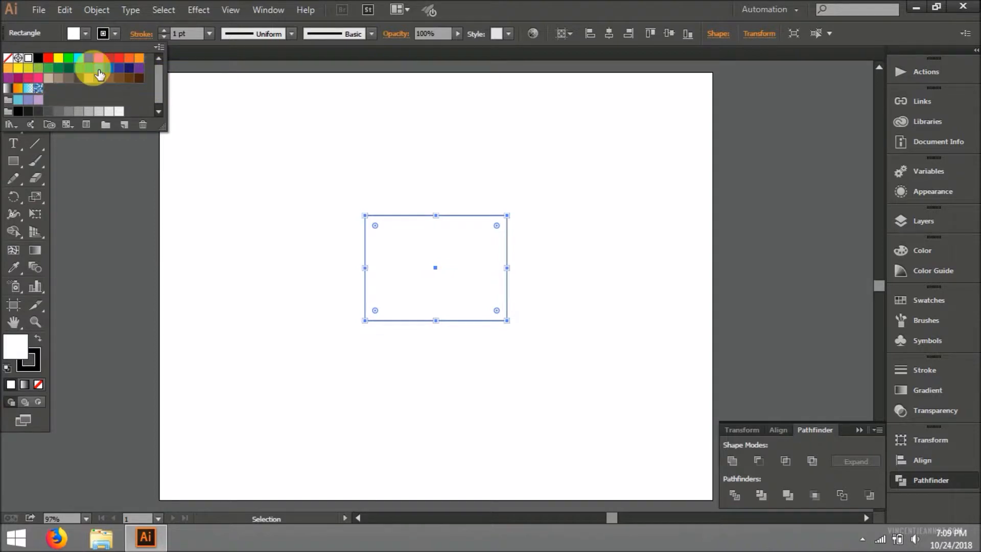
left_click(245, 88)
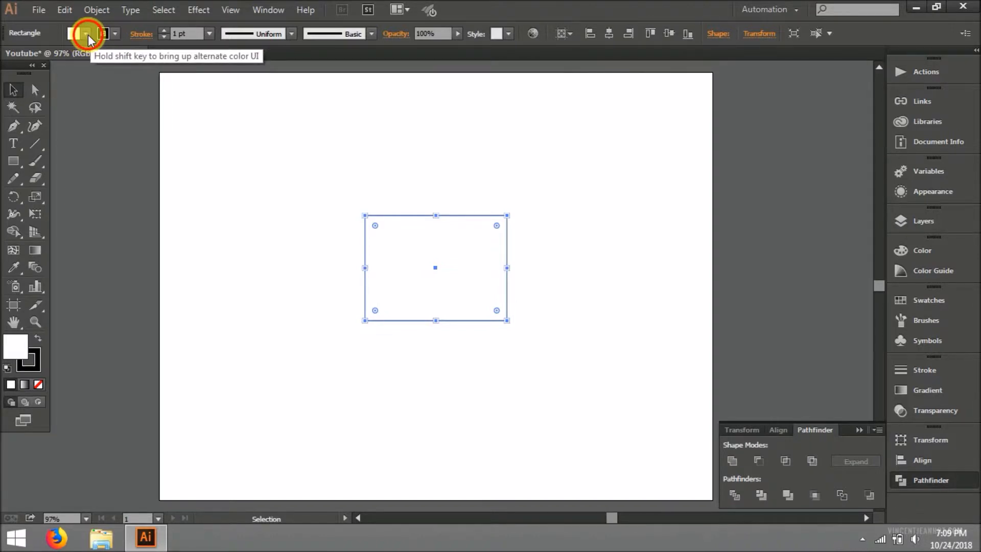
left_click(88, 35)
left_click(88, 35)
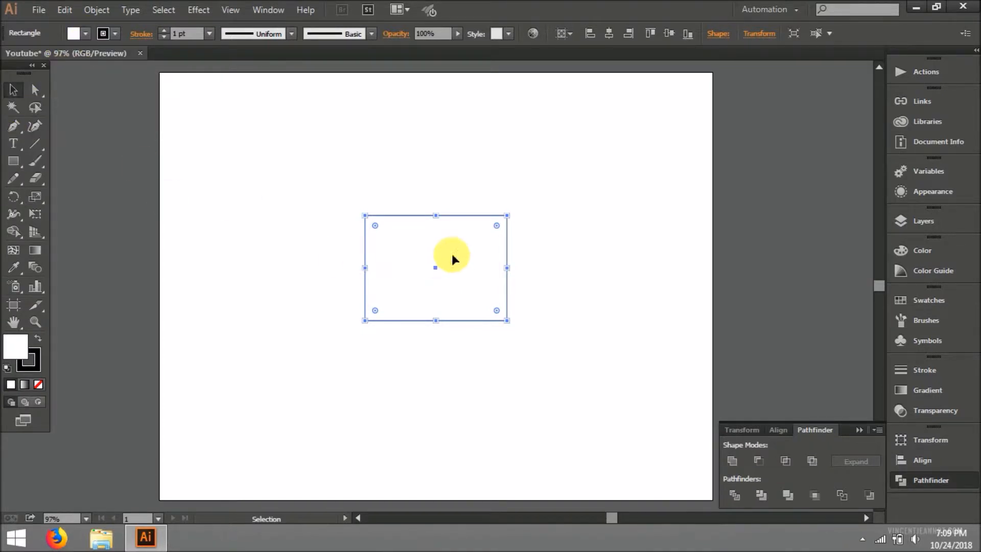
left_click(73, 32)
left_click(88, 35)
left_click(88, 34)
left_click(88, 35)
left_click(88, 35)
left_click(38, 78)
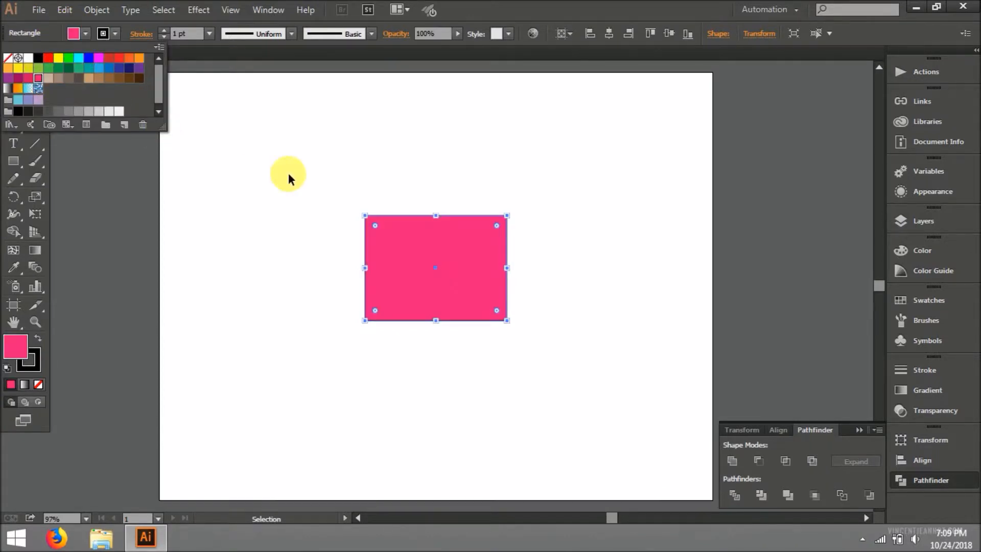
left_click(280, 148)
left_click(315, 216)
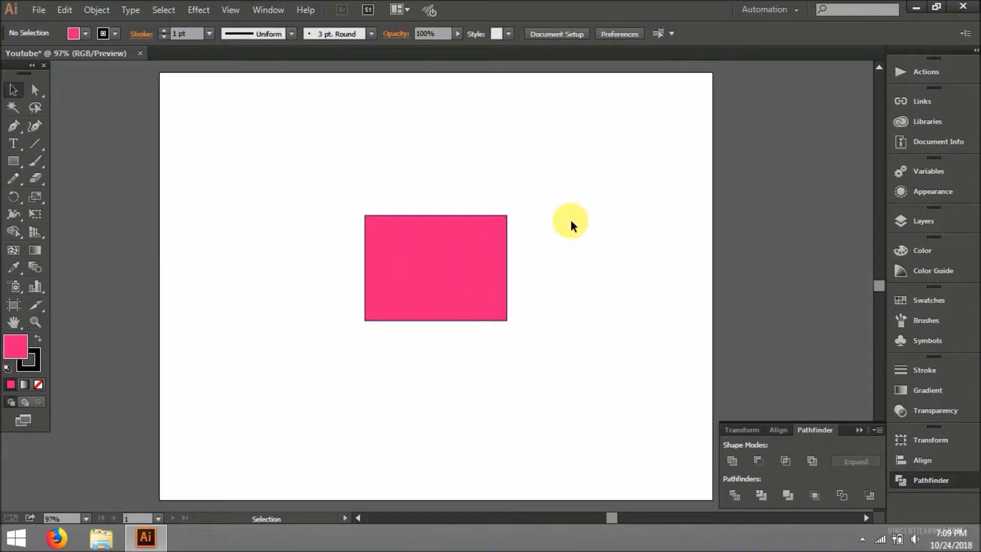
left_click(117, 33)
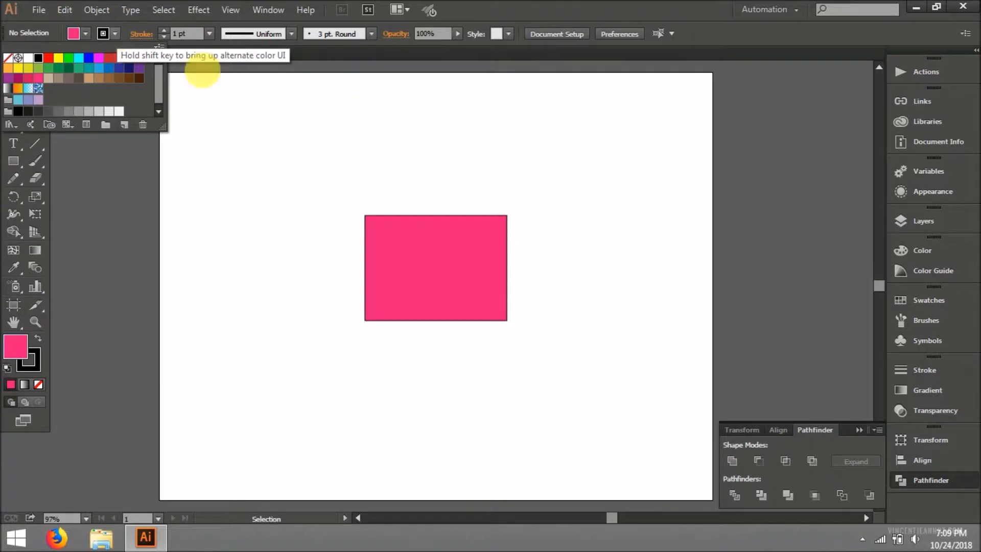
left_click(507, 215)
left_click(572, 219)
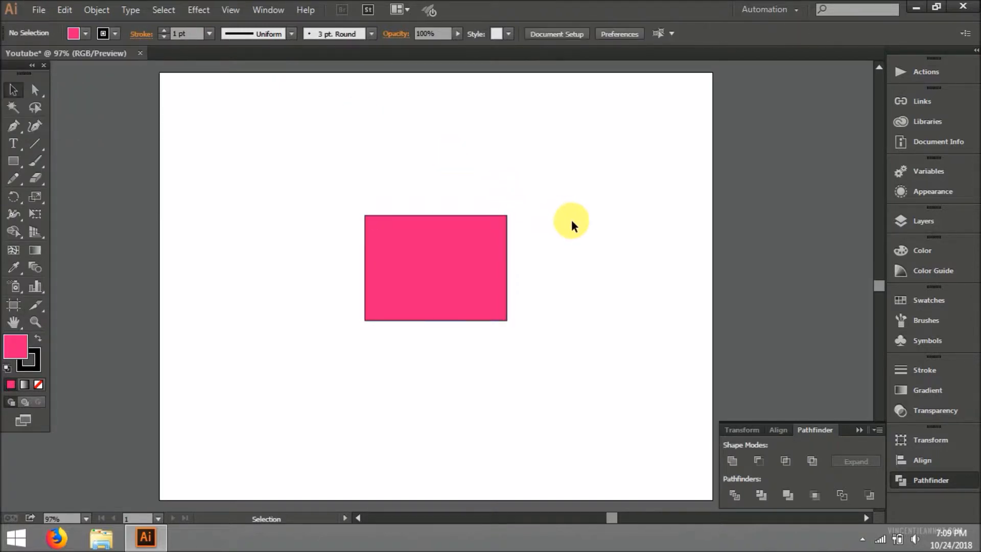
- Give the pink rectangle an orange stroke and deselect it
left_click(447, 228)
left_click(115, 34)
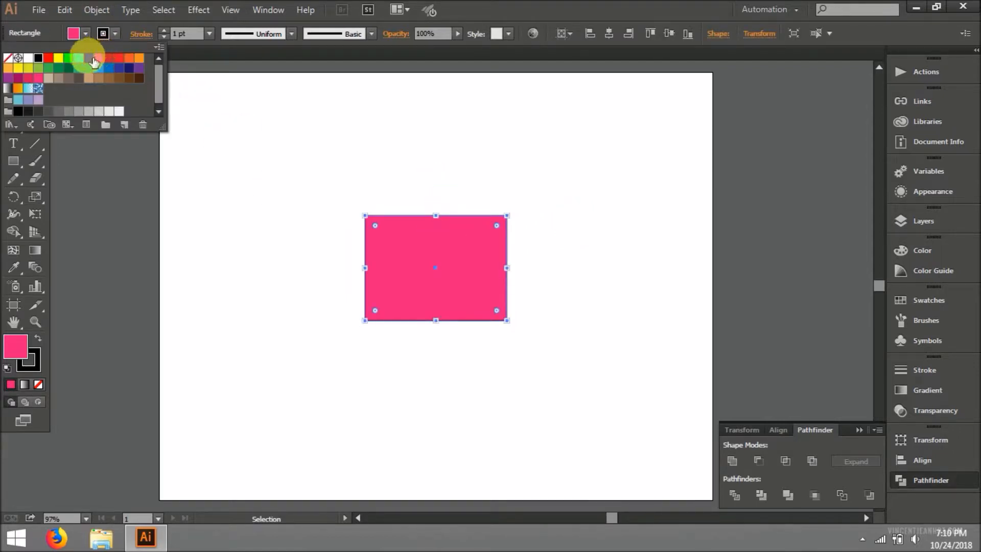
left_click(139, 58)
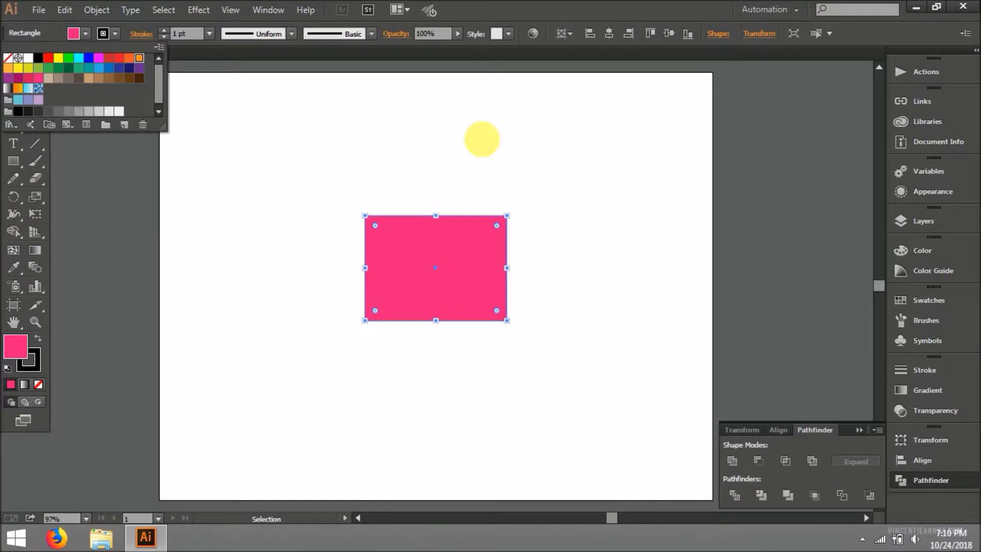
left_click(521, 148)
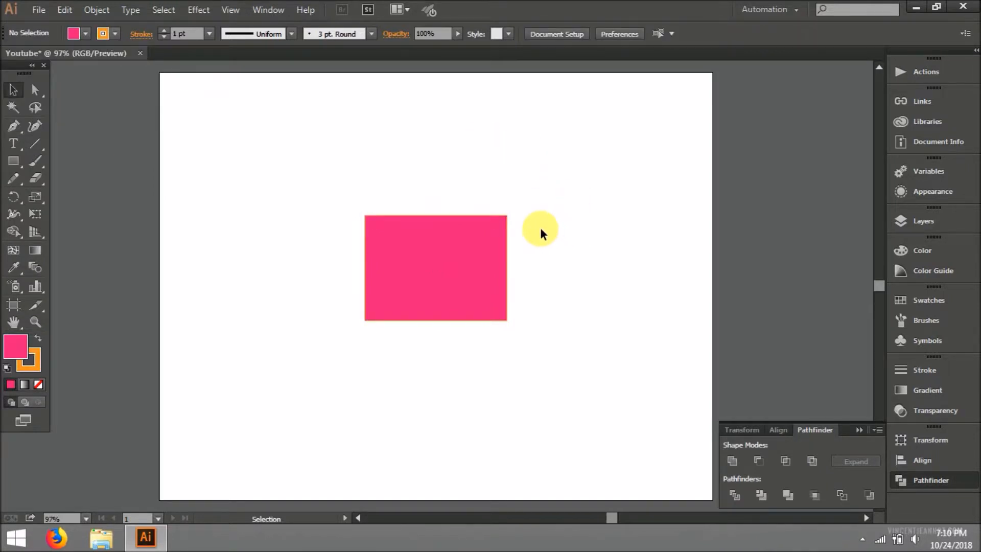
- Increase the rectangle's stroke weight to 20 pt and deselect it
left_click(500, 231)
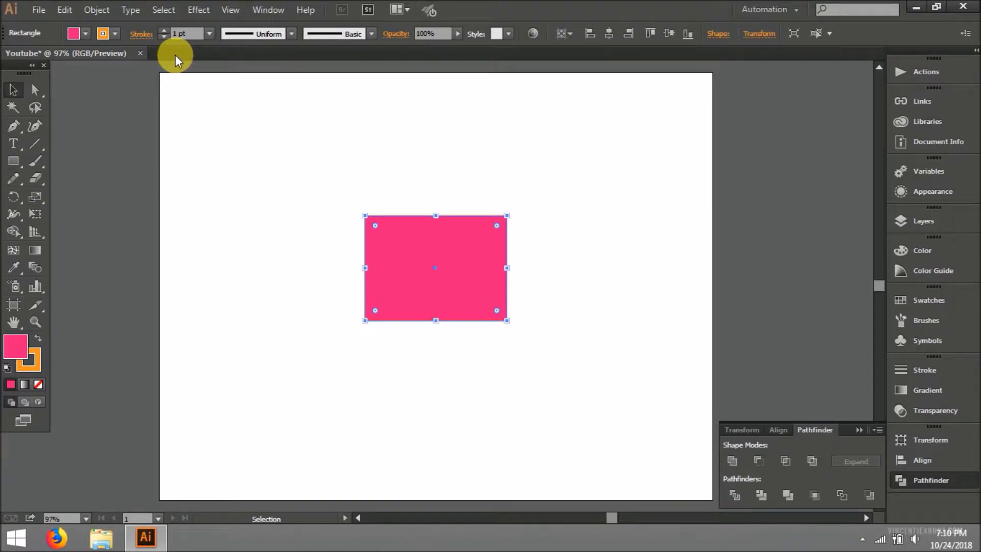
left_click(166, 29)
left_click(165, 29)
left_click(165, 30)
left_click(165, 30)
left_click(166, 29)
left_click(165, 30)
left_click(166, 30)
left_click(166, 29)
left_click(165, 30)
left_click(165, 29)
left_click(165, 29)
left_click(165, 29)
left_click(165, 30)
left_click(165, 29)
left_click(165, 30)
left_click(165, 29)
left_click(165, 29)
left_click(165, 30)
left_click(284, 122)
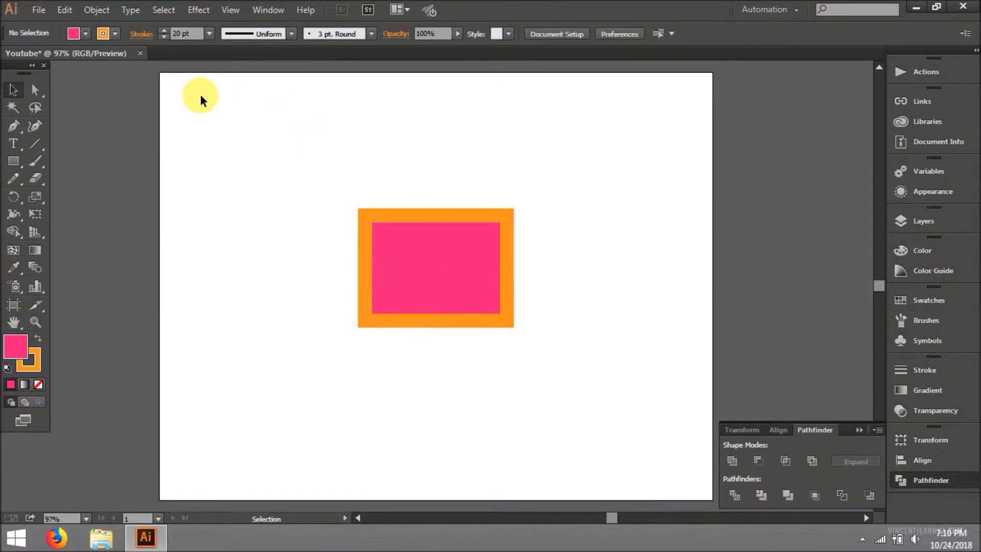
- Change the rectangle's stroke colour to the green swatch and deselect it
left_click(464, 215)
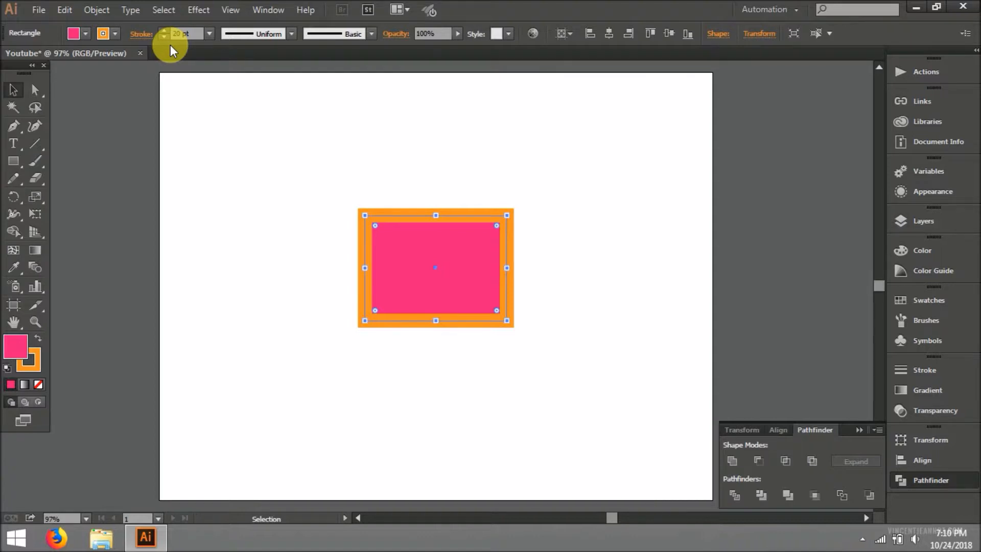
left_click(104, 34)
left_click(79, 68)
left_click(547, 201)
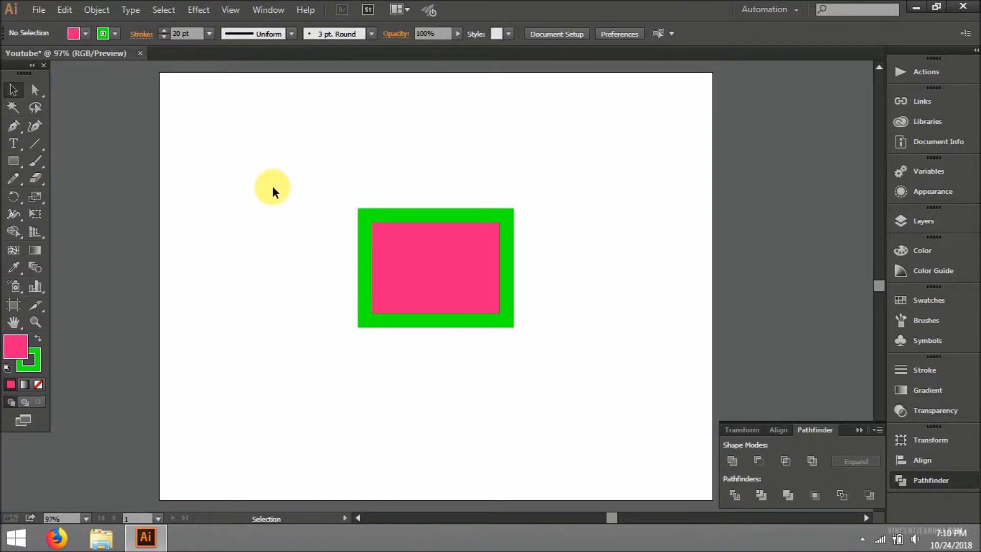
- Fill the green-stroked rectangle with a red swatch and deselect it
left_click(484, 270)
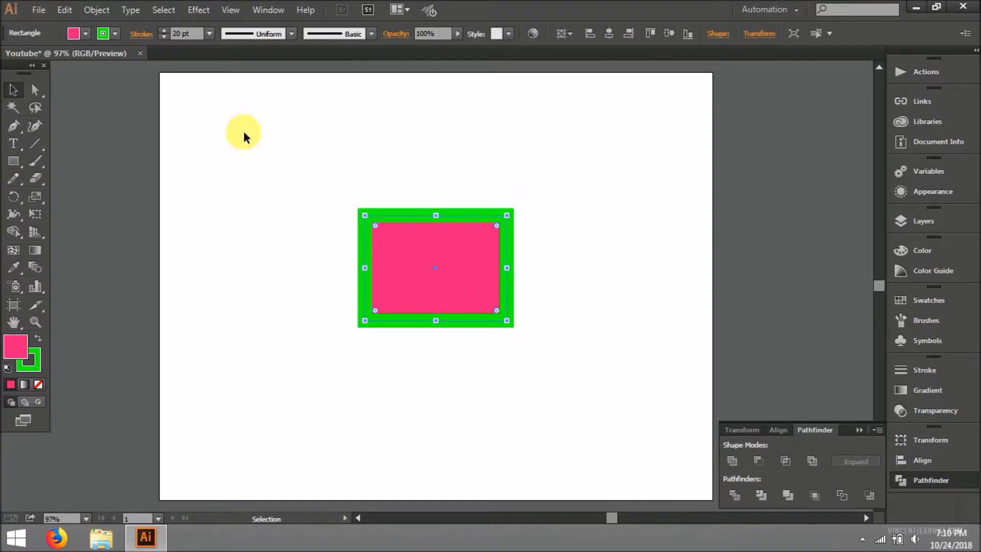
left_click(86, 33)
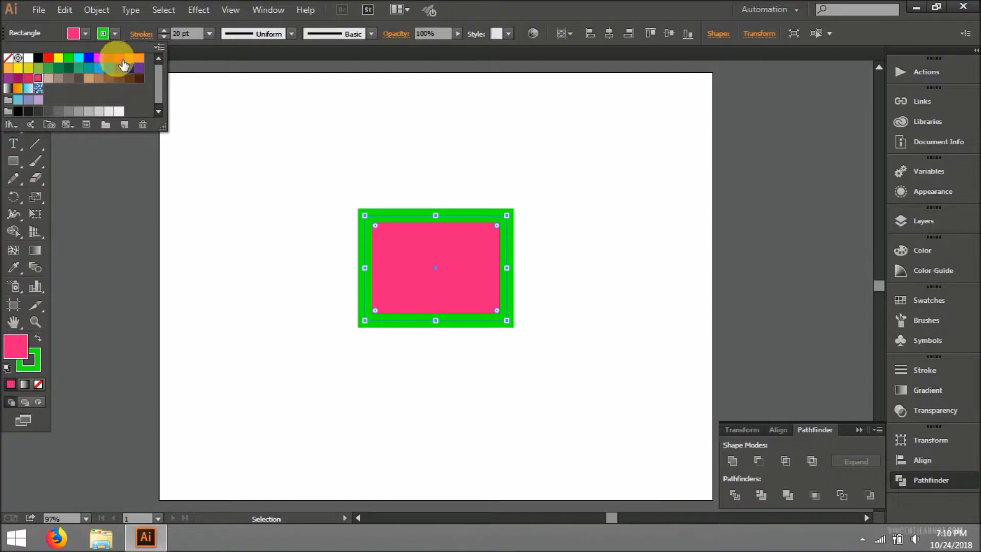
left_click(123, 65)
left_click(509, 143)
left_click(510, 143)
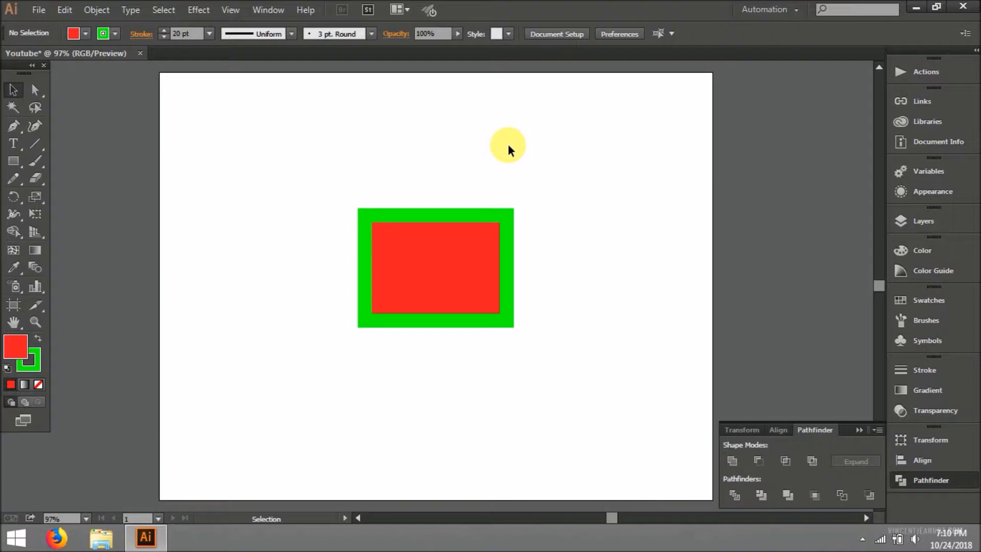
- Select the rectangle with a selection marquee, set its fill to None and deselect it
left_click_drag(485, 164, 273, 362)
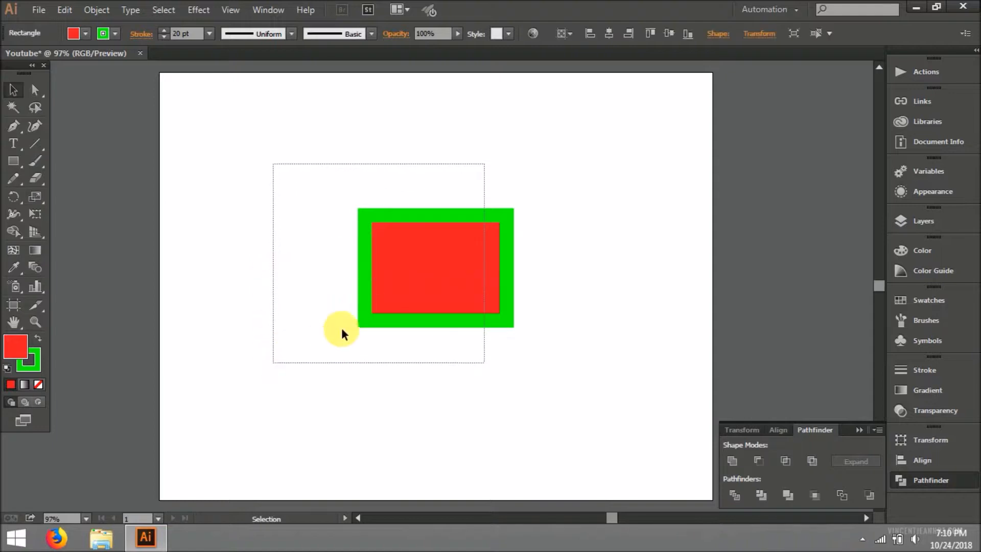
left_click_drag(293, 161, 595, 426)
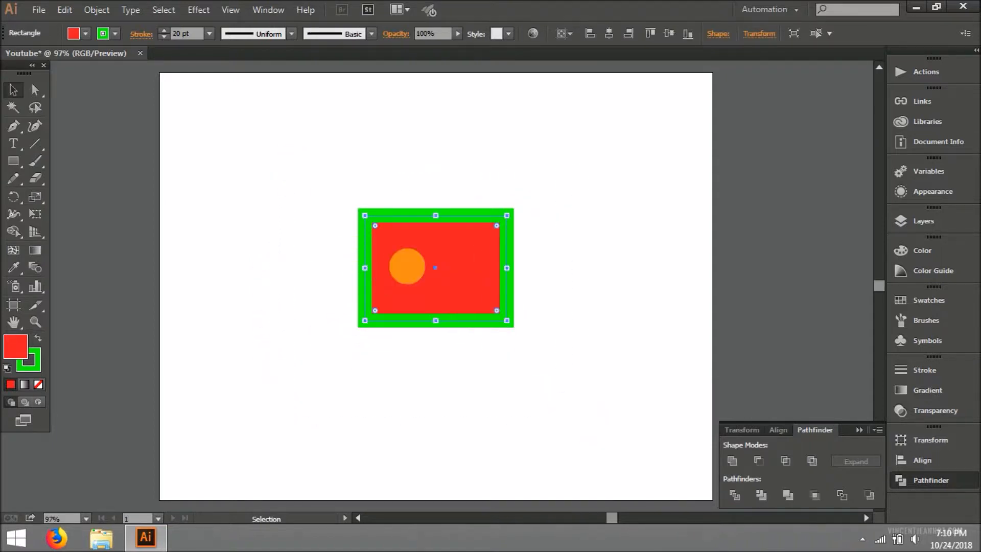
left_click_drag(274, 137, 614, 442)
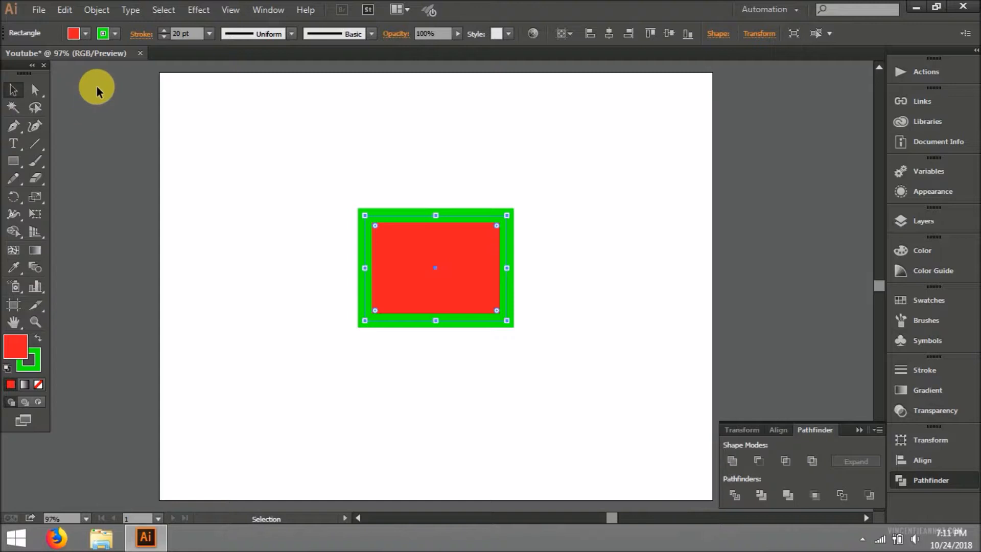
left_click(84, 33)
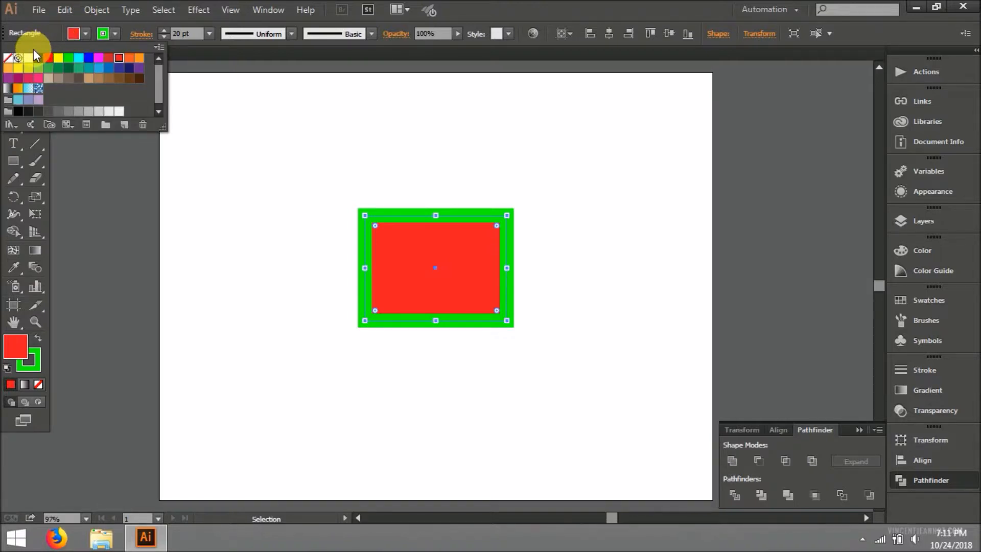
left_click(12, 66)
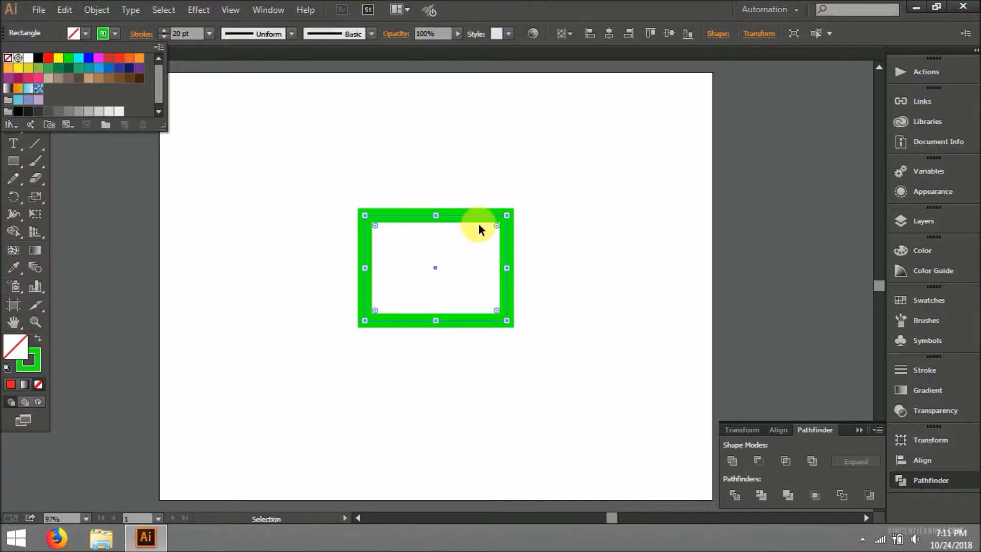
left_click(562, 174)
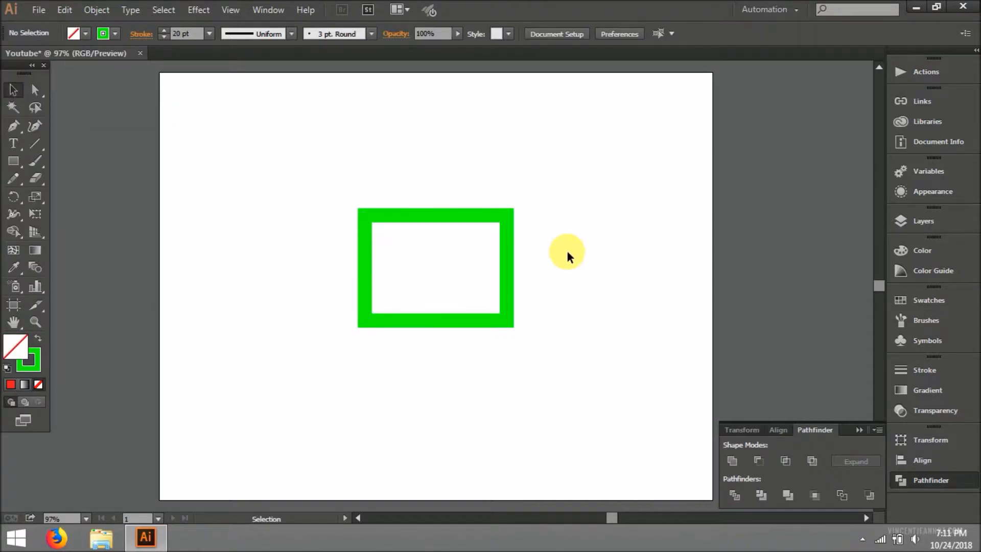
- Try to select and move the unfilled rectangle by its empty interior
left_click_drag(404, 270, 501, 279)
left_click_drag(475, 241, 431, 272)
left_click(482, 270)
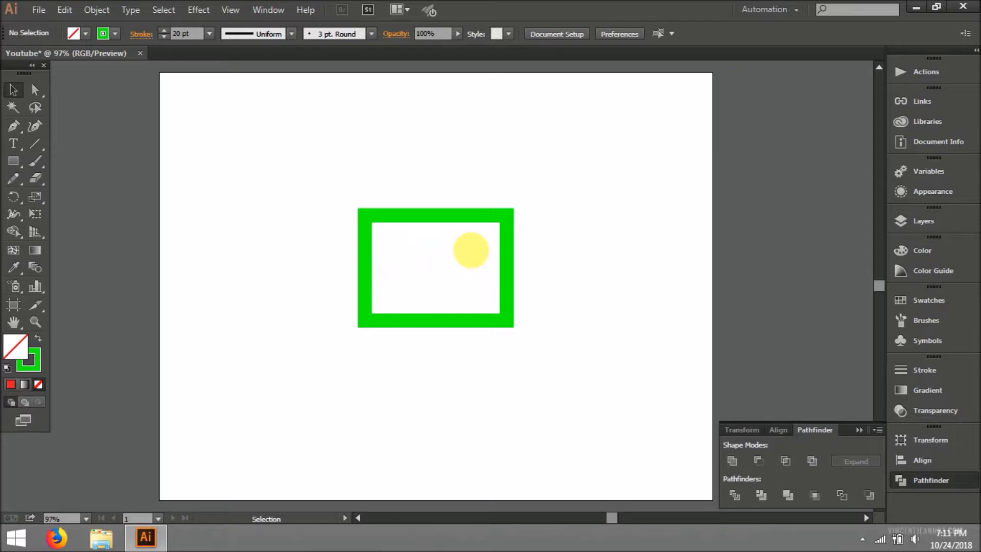
left_click_drag(425, 271, 410, 287)
left_click(405, 257)
left_click_drag(483, 250, 455, 284)
left_click_drag(390, 249, 407, 282)
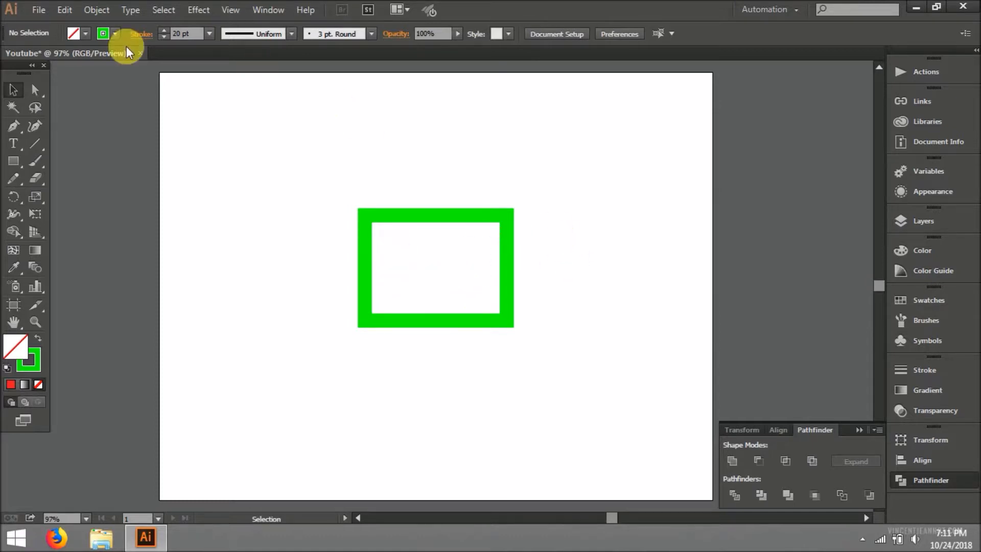
- Set the stroke to None with nothing selected and try again to grab the rectangle by its empty interior
left_click(116, 34)
left_click(8, 58)
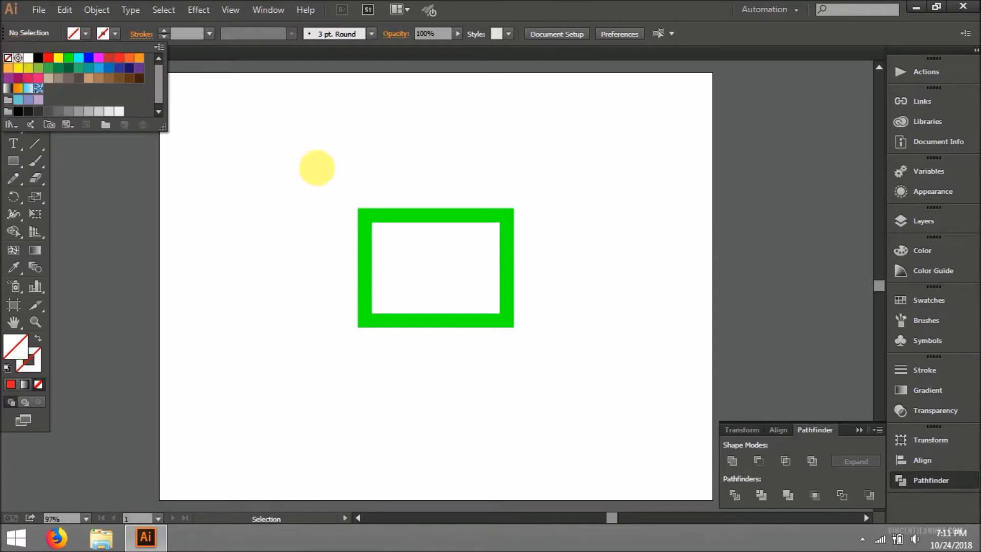
left_click(317, 169)
mouse_move(390, 244)
left_mouse_down()
mouse_move(396, 292)
mouse_move(394, 260)
left_mouse_up()
left_click_drag(468, 285, 432, 260)
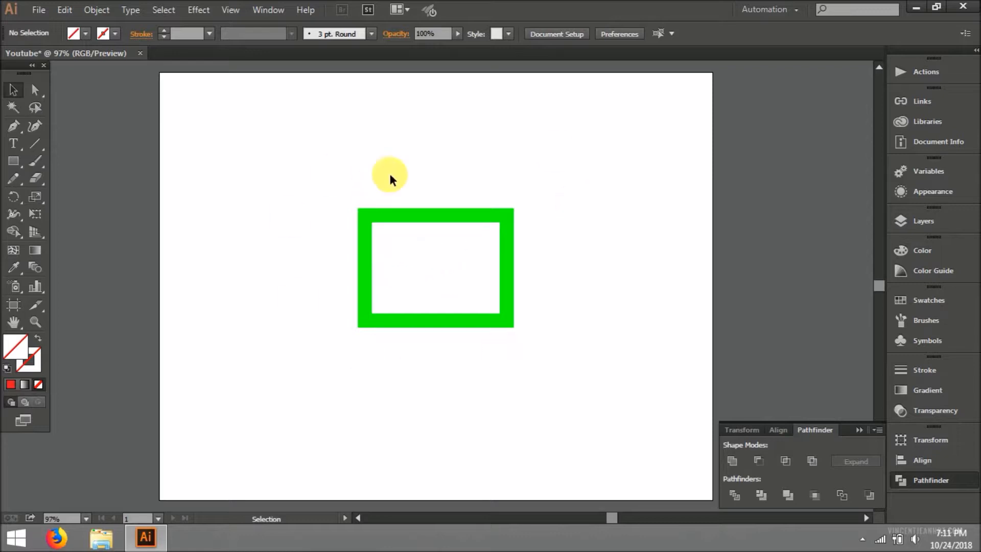
- Select the unfilled rectangle by its green stroke, deselect it, and try picking it by its centre and interior
left_click(448, 215)
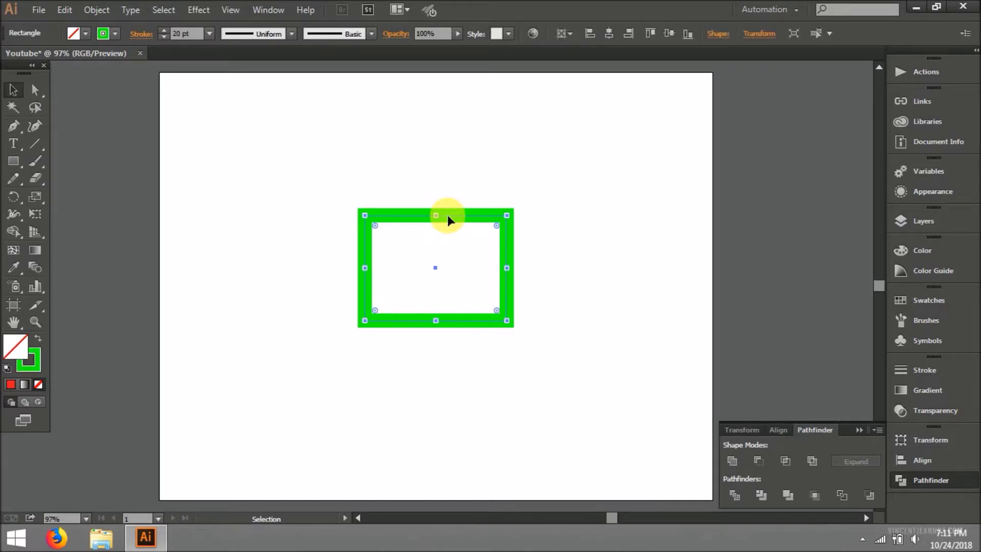
left_click(561, 226)
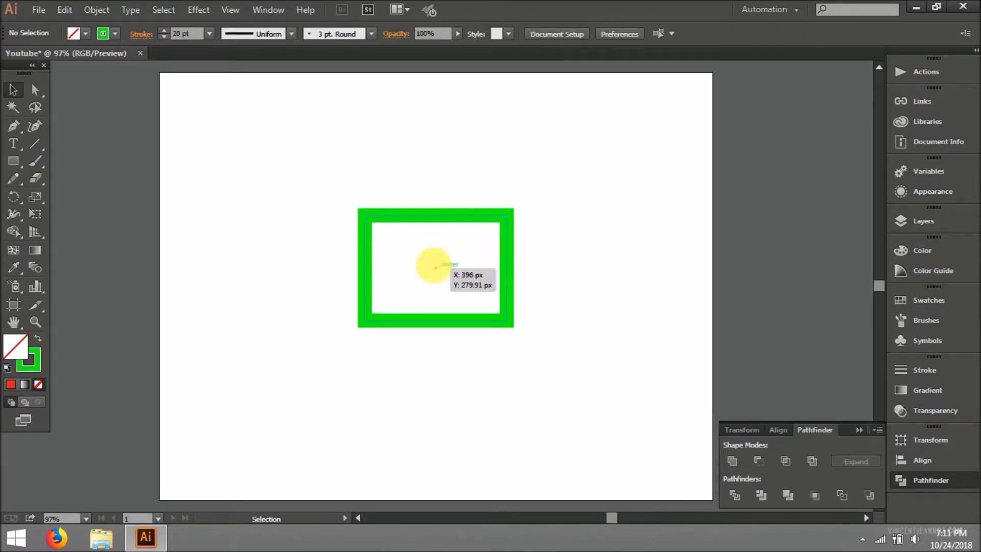
left_click(433, 263)
left_click(568, 260)
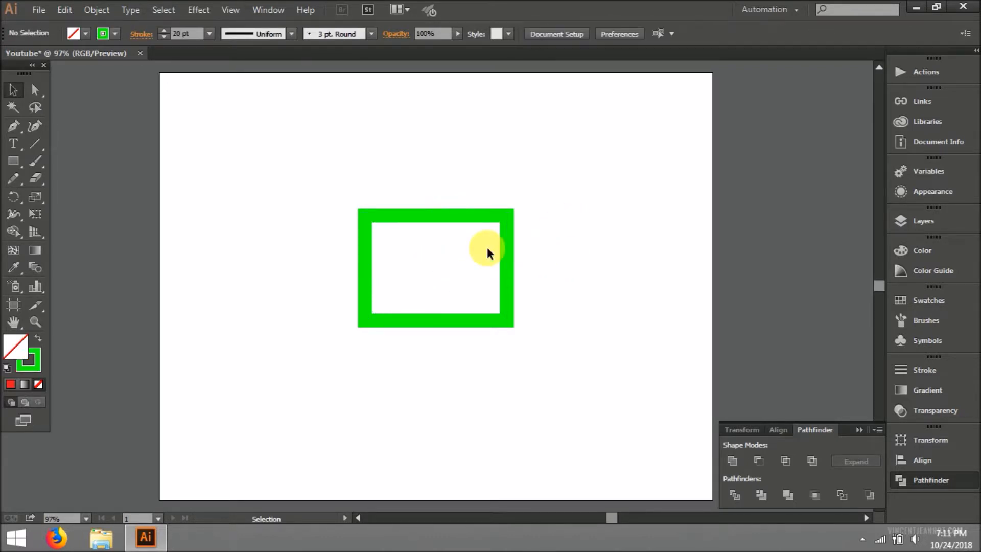
left_click_drag(487, 236, 486, 288)
left_click_drag(402, 240, 385, 293)
- Select the rectangle by its green stroke and fill it with the yellow swatch
left_click(502, 221)
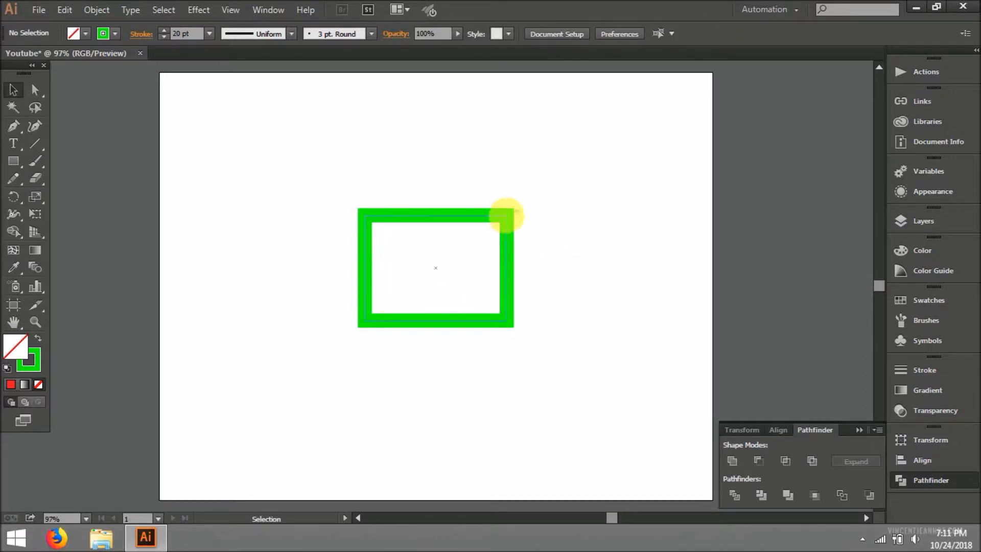
left_click(86, 33)
left_click(58, 55)
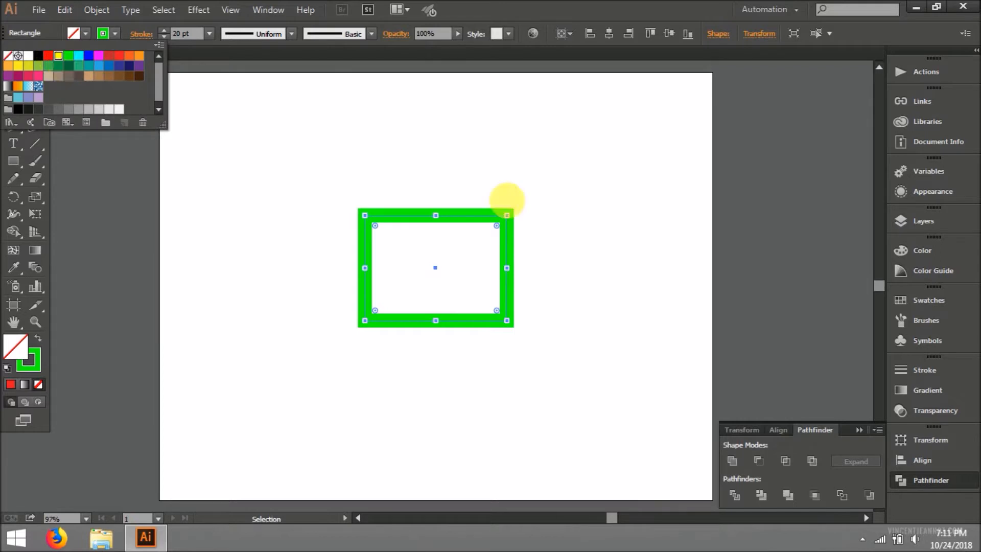
left_click(517, 258)
- Move the filled rectangle toward the artboard's upper right, move it back to the upper middle and deselect it
left_click_drag(505, 235, 623, 164)
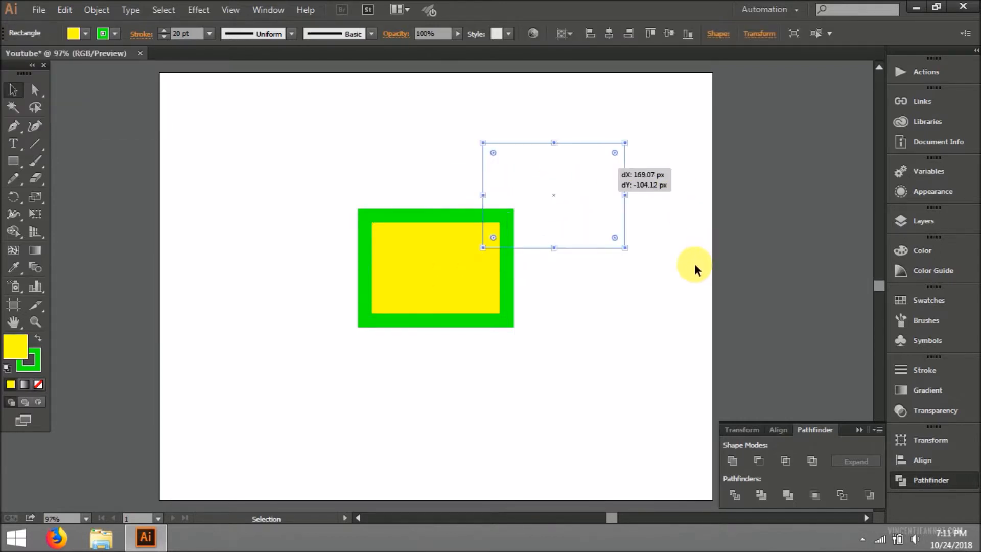
left_click_drag(494, 170, 380, 202)
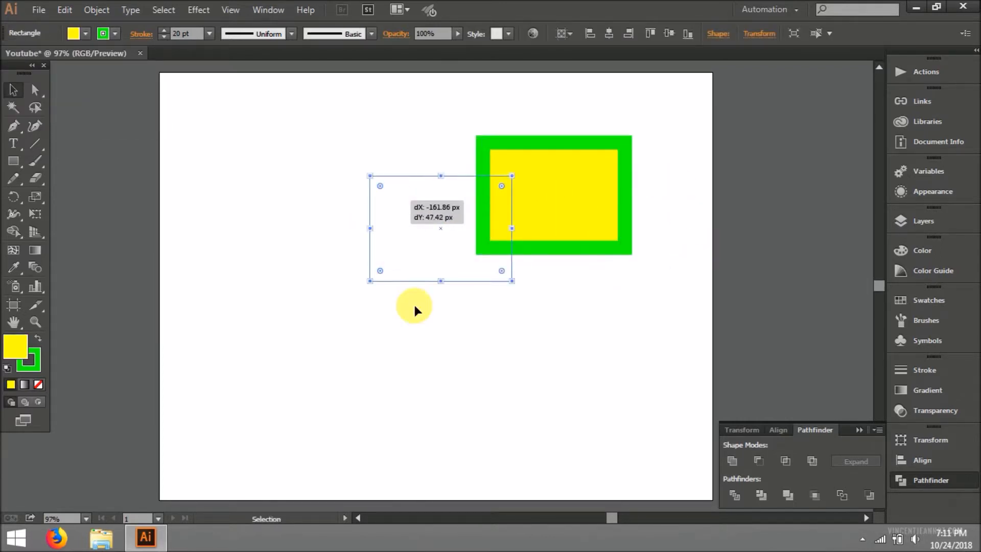
left_click(428, 318)
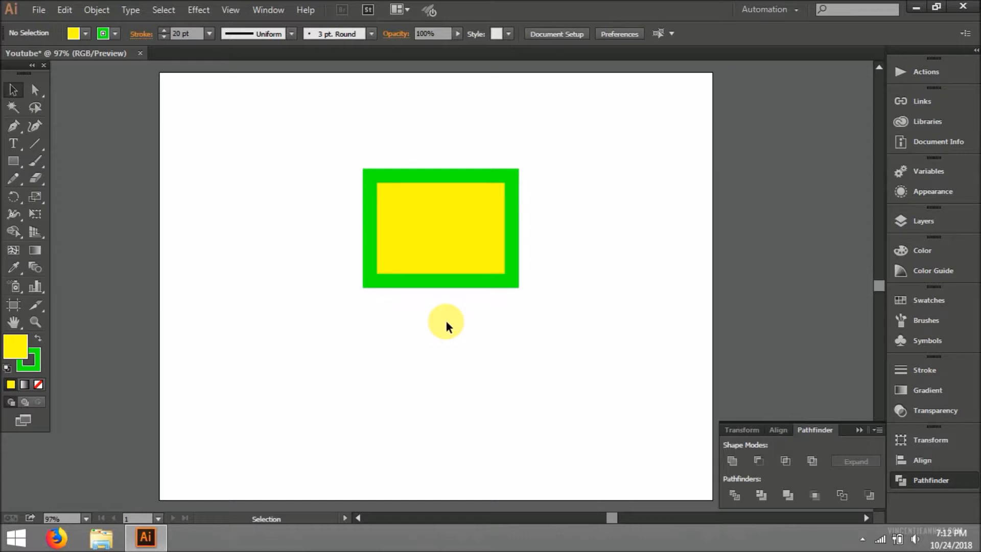
- Remove the yellow fill from the rectangle by setting it to None and deselect it
left_click(366, 186)
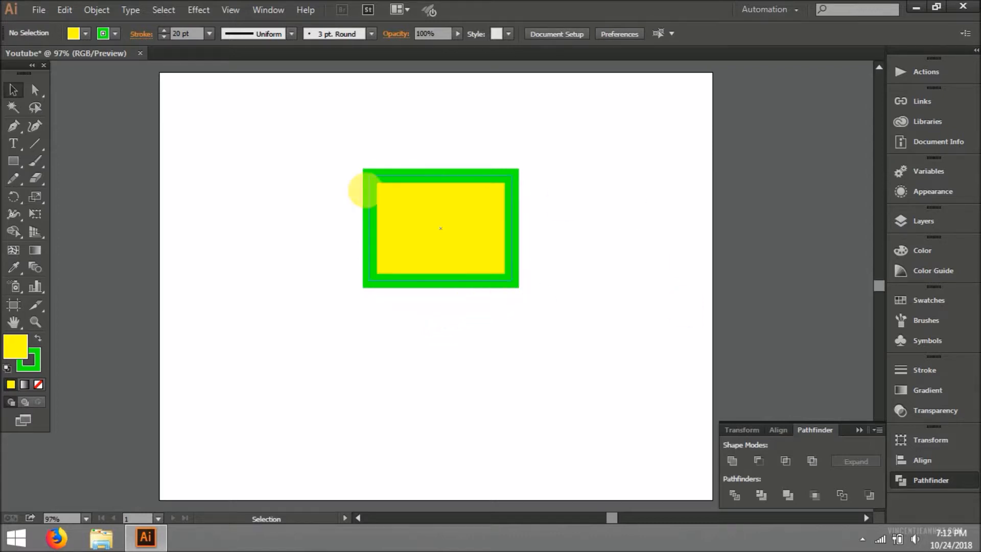
left_click(75, 35)
left_click(130, 107)
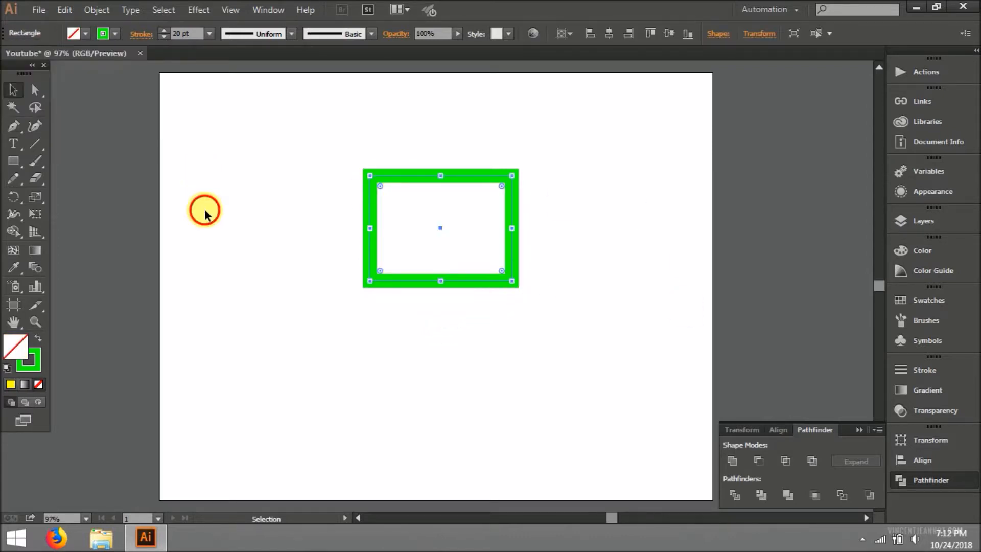
left_click(273, 246)
- Reposition the unfilled rectangle by its green stroke to just left of the artboard's centre, also trying its empty interior
left_click_drag(383, 175, 364, 147)
left_click(362, 147)
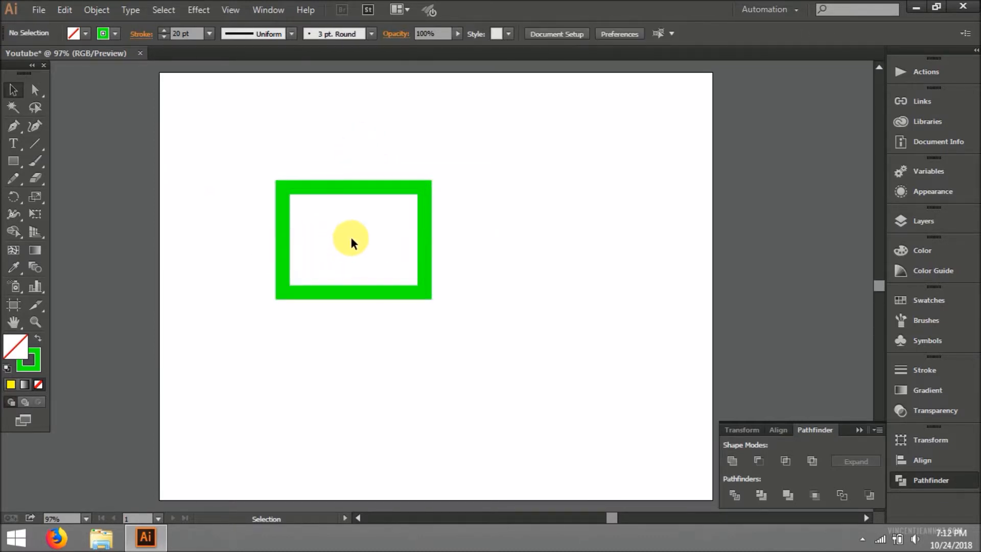
left_click_drag(354, 239, 525, 217)
left_click(525, 218)
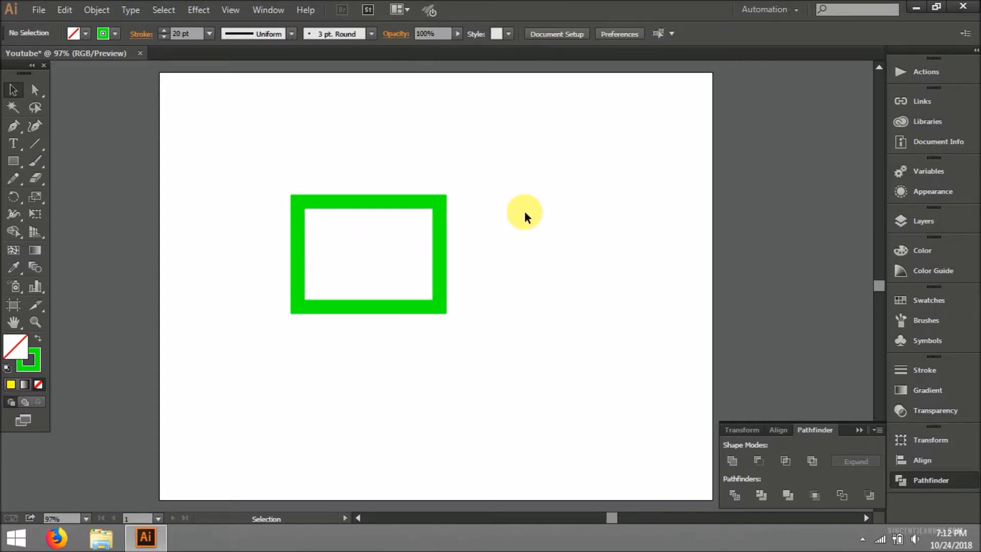
left_click_drag(439, 216, 483, 216)
- Fill the rectangle with black, remove its green stroke and deselect it
left_click(83, 33)
left_click(19, 57)
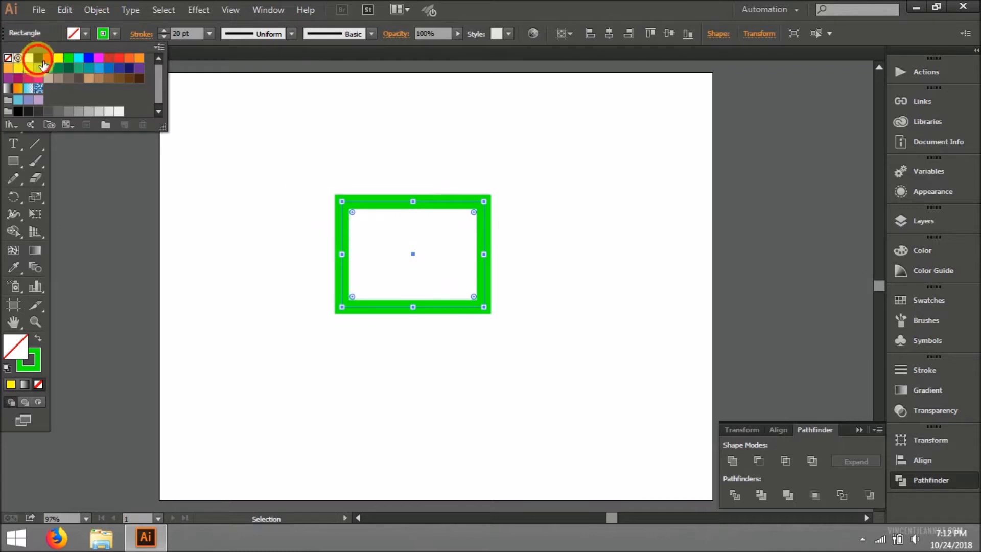
left_click(405, 139)
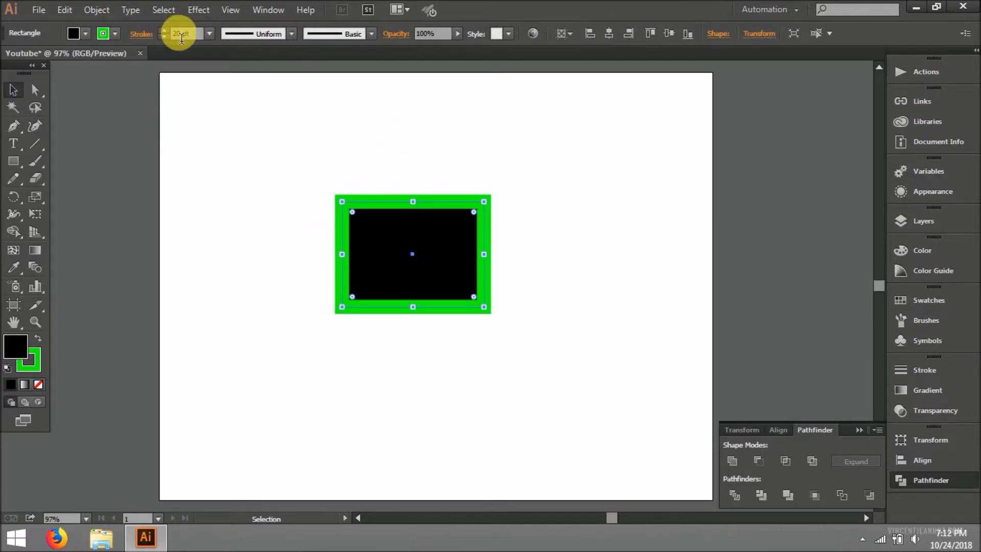
key("slash")
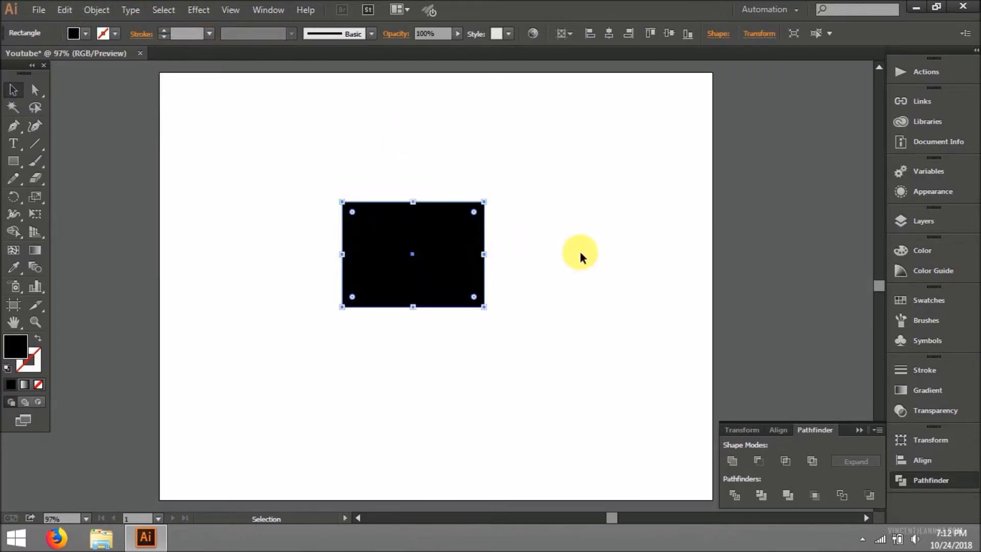
left_click(575, 249)
- Try enlarging the black rectangle from its lower-right corner to roughly twice its size, and undo the resize
left_click(438, 243)
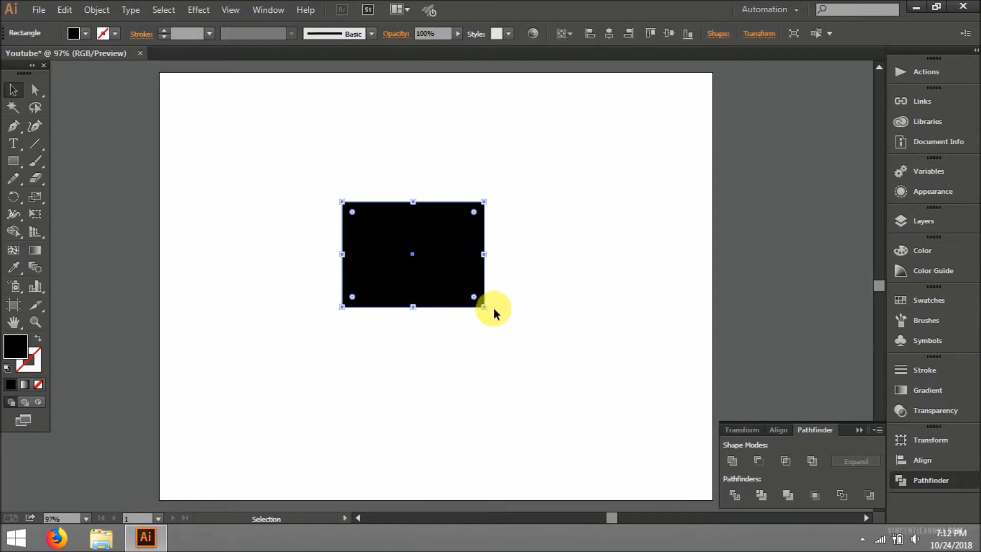
key("m")
mouse_move(342, 201)
left_mouse_down()
mouse_move(389, 233)
mouse_move(373, 282)
mouse_move(409, 292)
mouse_move(426, 268)
mouse_move(433, 293)
mouse_move(361, 263)
mouse_move(453, 252)
mouse_move(454, 301)
mouse_move(391, 277)
mouse_move(437, 258)
mouse_move(432, 289)
mouse_move(441, 285)
left_mouse_up()
key("ctrl+z")
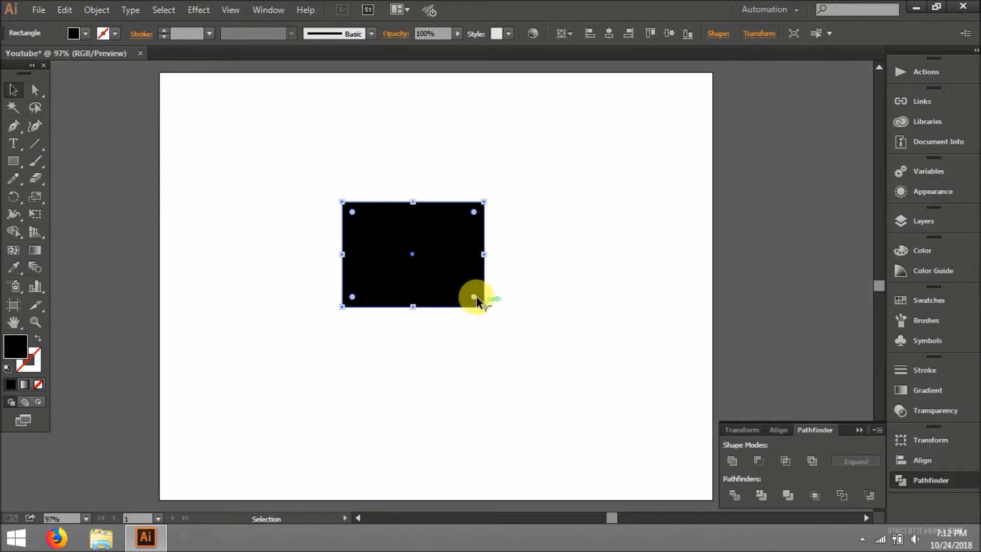
left_click_drag(484, 307, 637, 435)
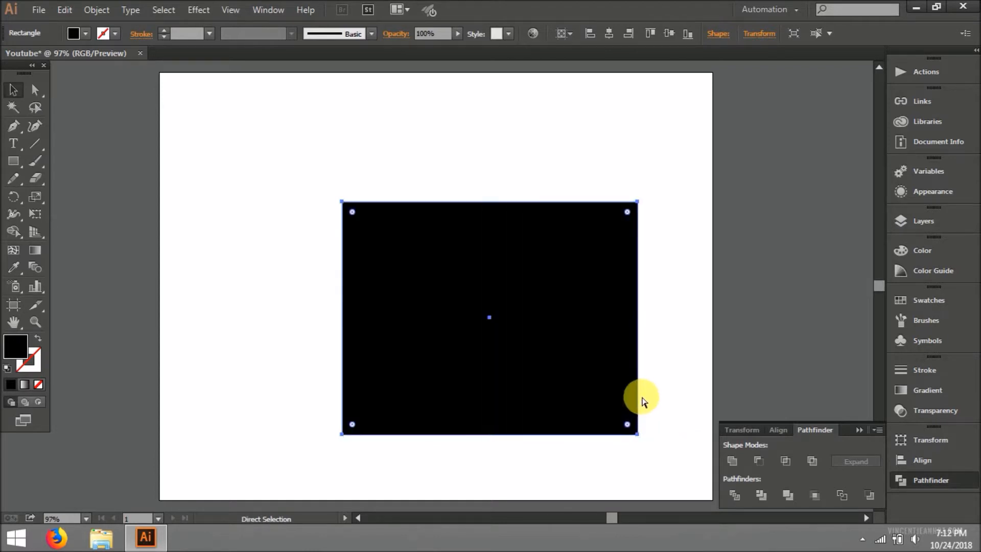
key("ctrl+z")
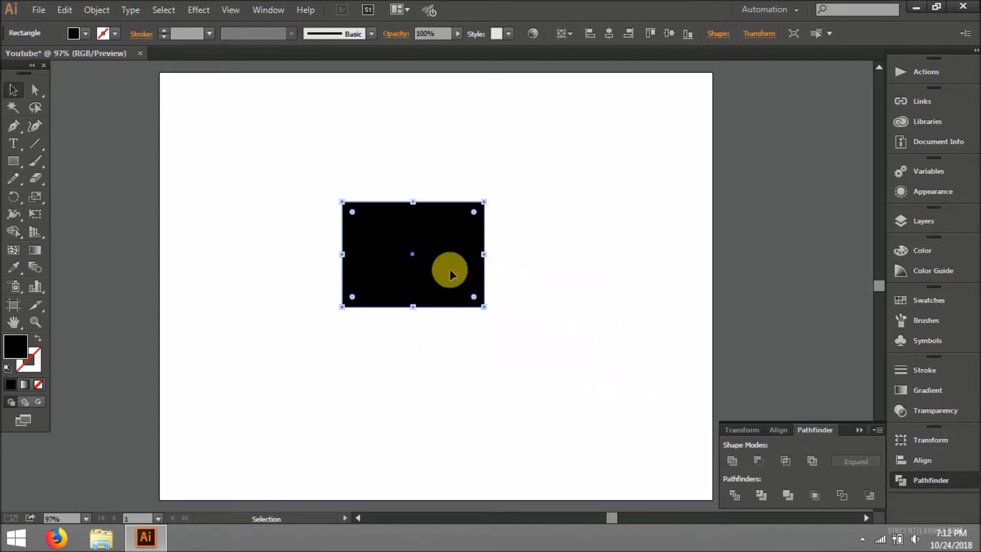
left_click(576, 235)
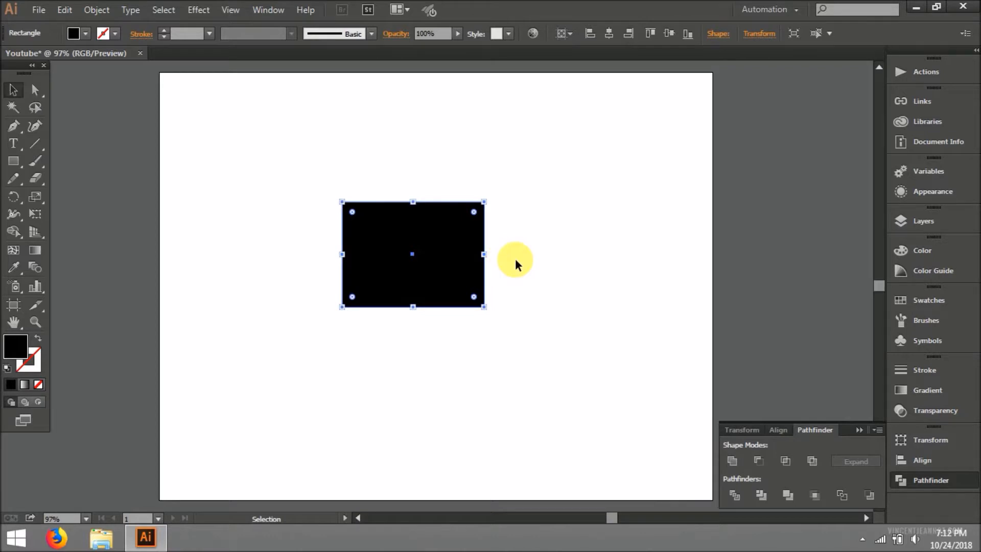
- Try scaling the black rectangle proportionally from its lower-right corner, up to about 404 × 300 px, and undo the enlargement
left_click_drag(486, 306, 451, 295)
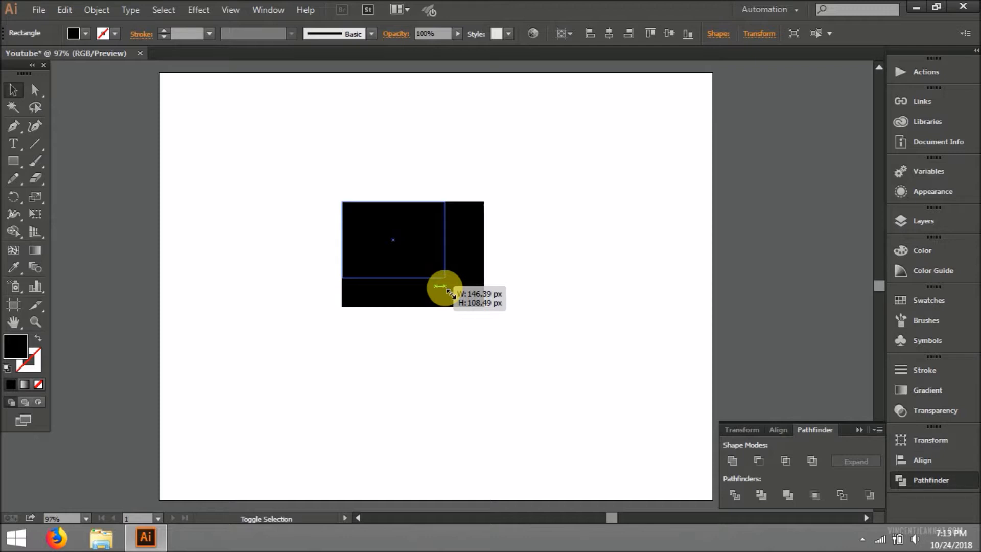
left_click_drag(451, 295, 490, 315)
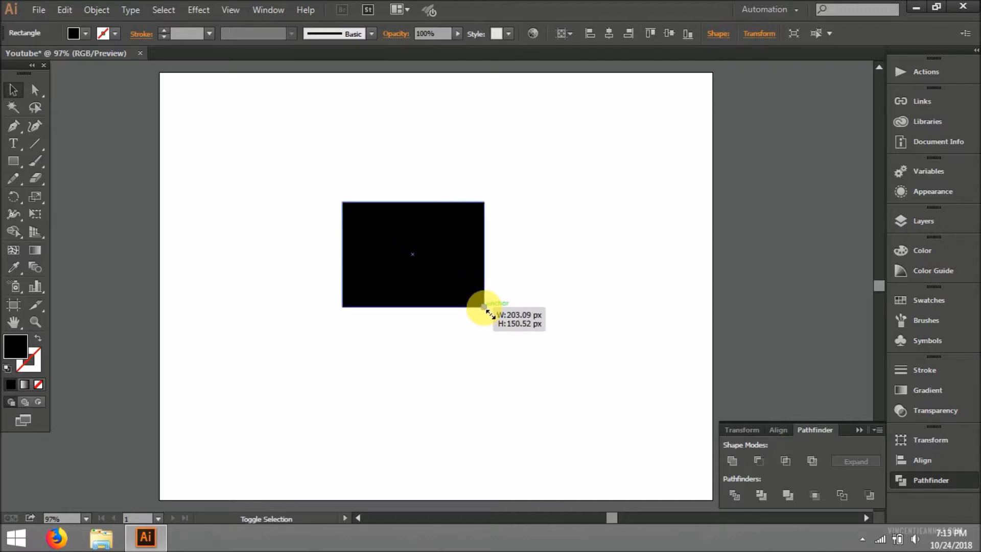
left_click_drag(491, 315, 490, 316)
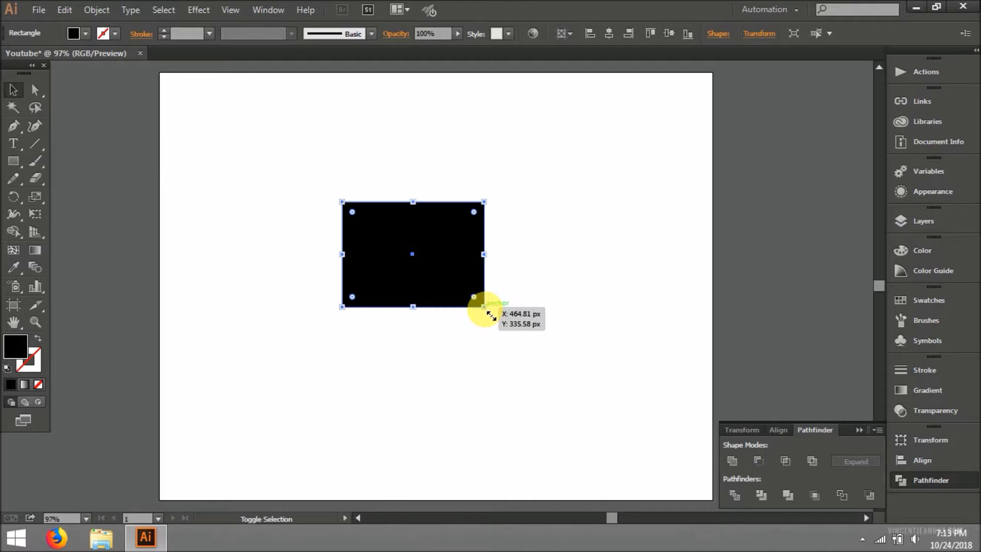
left_click_drag(491, 315, 629, 442)
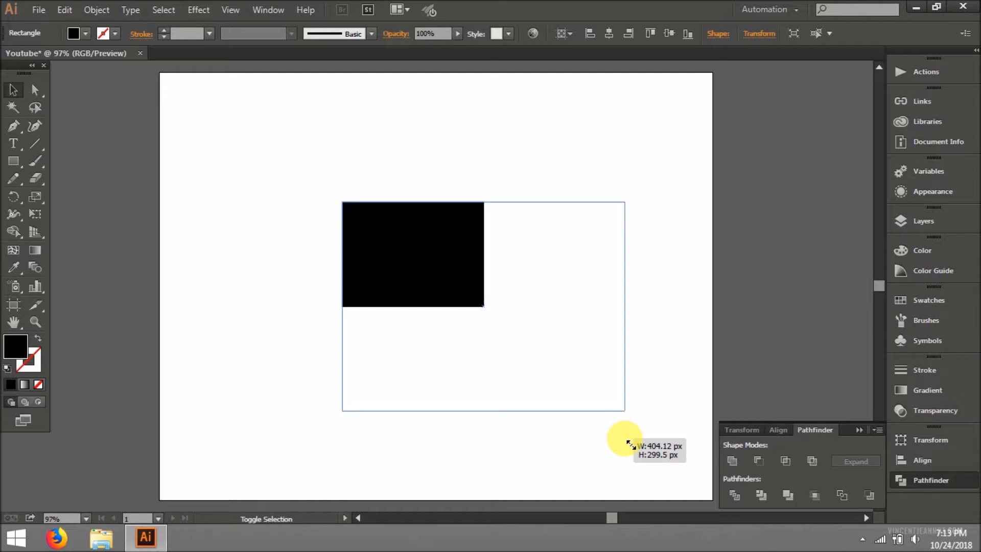
left_click_drag(629, 443, 629, 442)
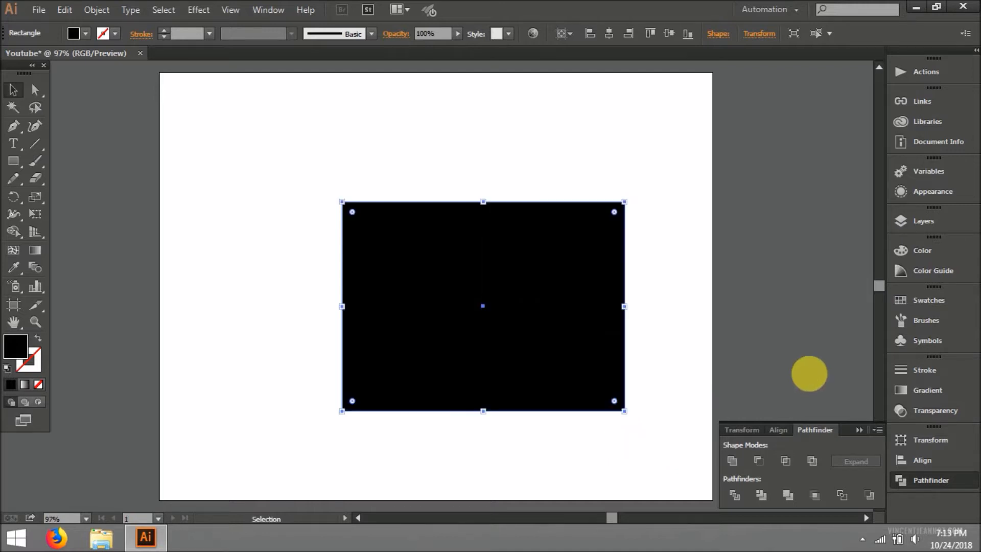
key("ctrl+z")
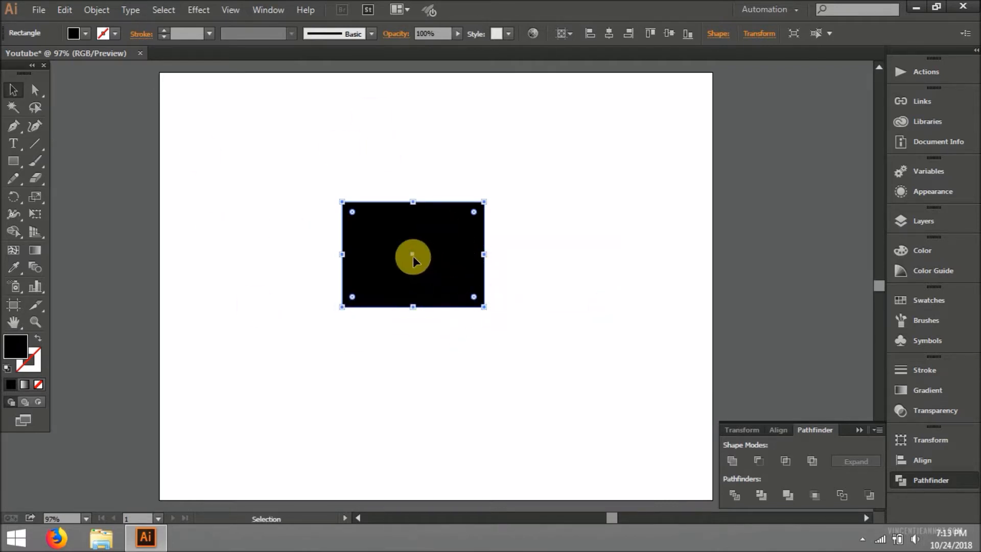
- Try enlarging the rectangle proportionally once more to more than twice its size, and undo the resize
left_click_drag(485, 307, 716, 402)
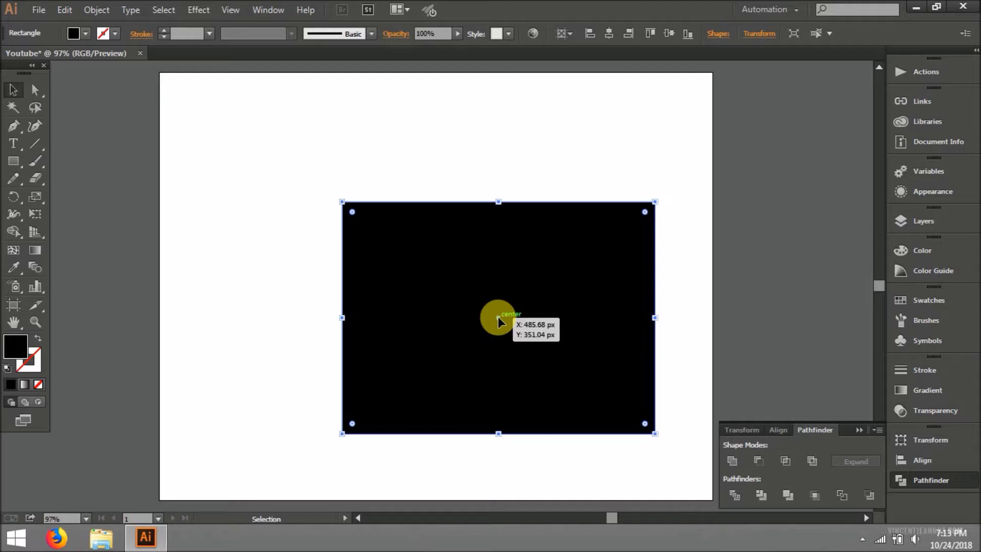
key("ctrl+c")
key("ctrl+f")
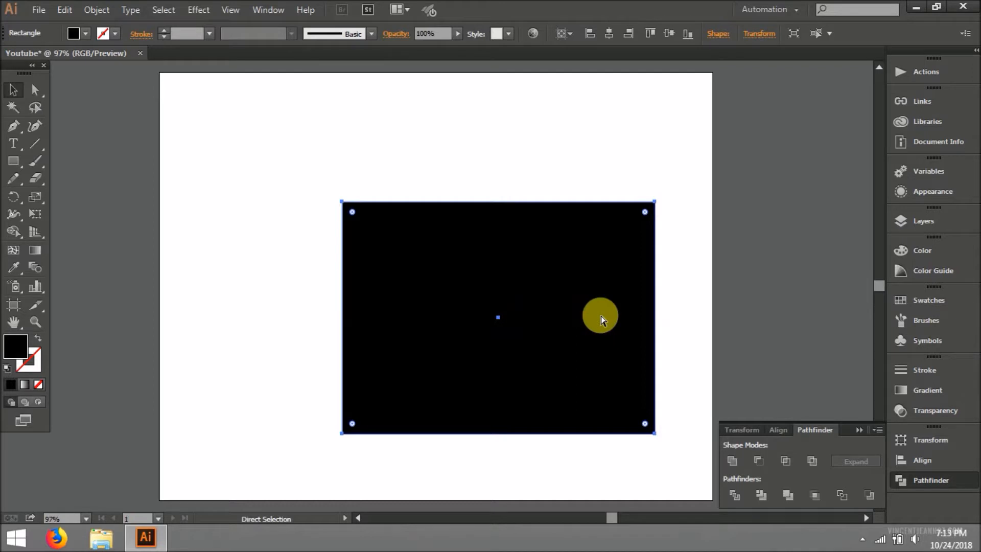
key("ctrl+z")
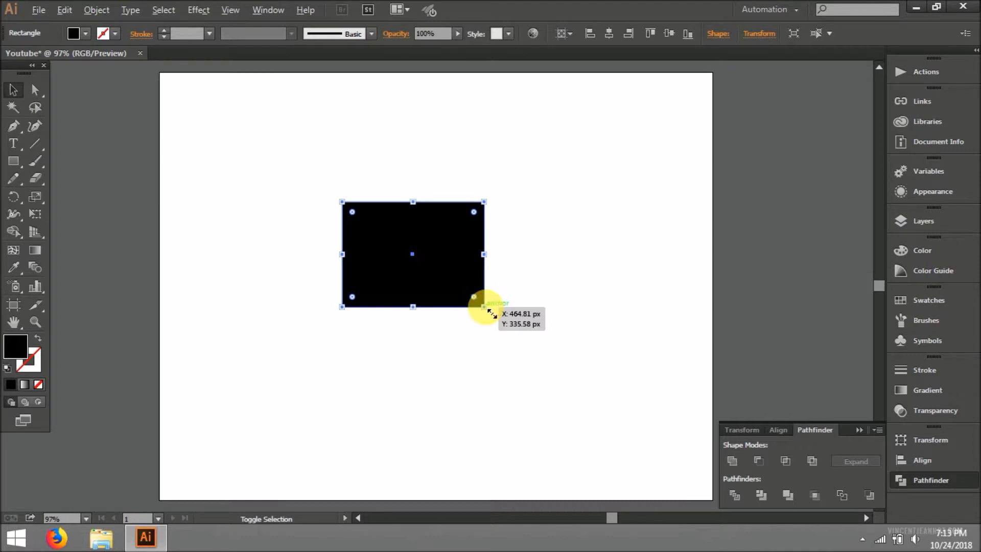
- Enlarge the black rectangle slightly about its centre, keeping its proportions
left_click_drag(484, 307, 483, 307)
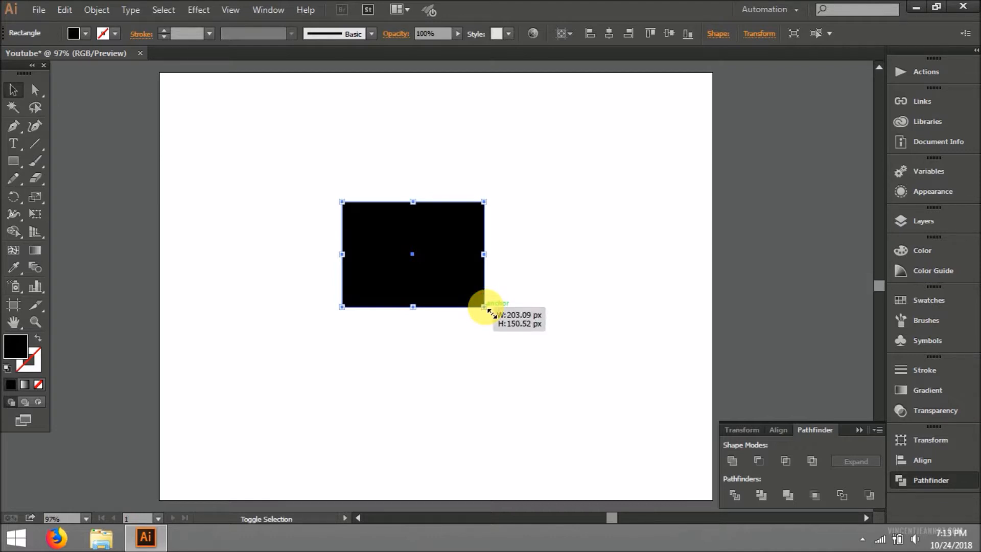
left_click_drag(488, 310, 493, 309)
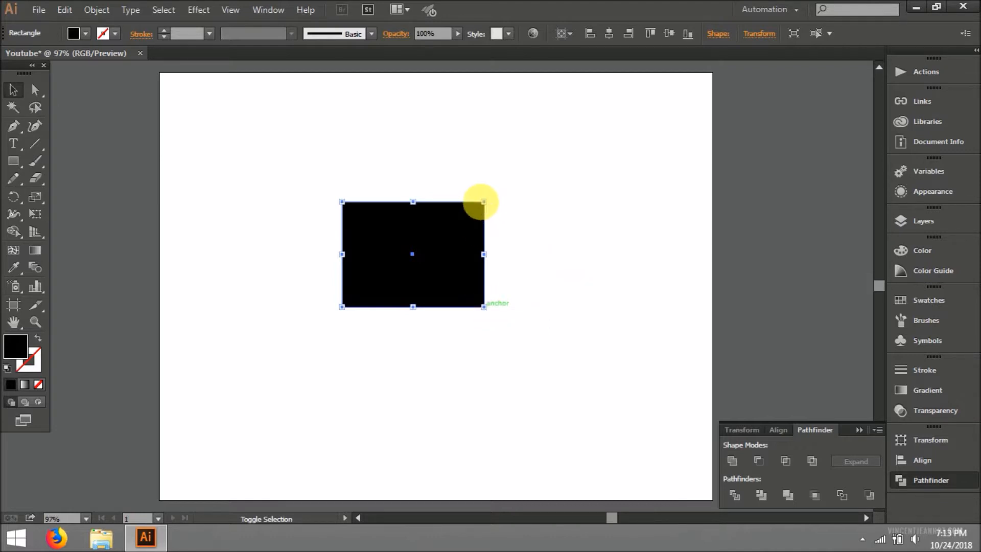
left_click_drag(483, 306, 633, 440)
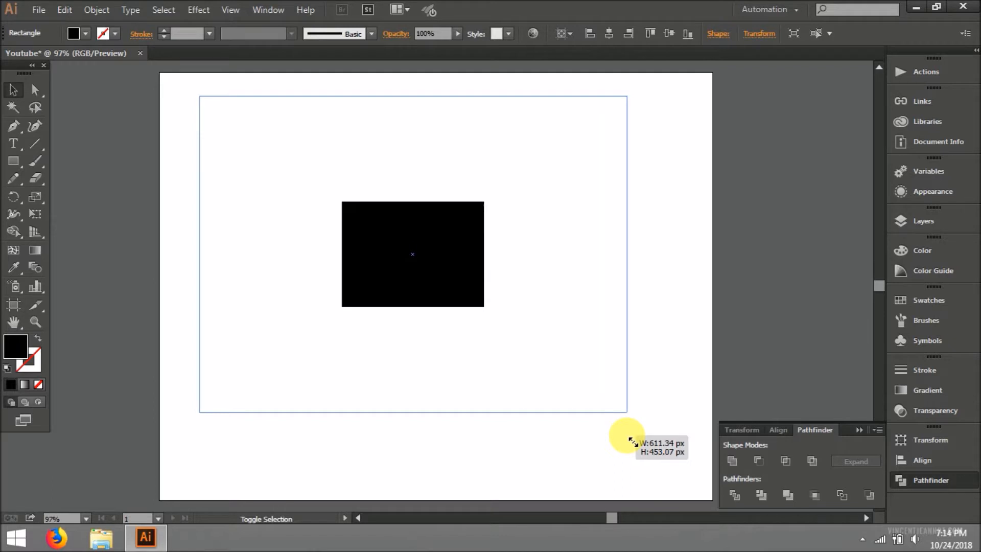
left_click_drag(632, 442, 632, 439)
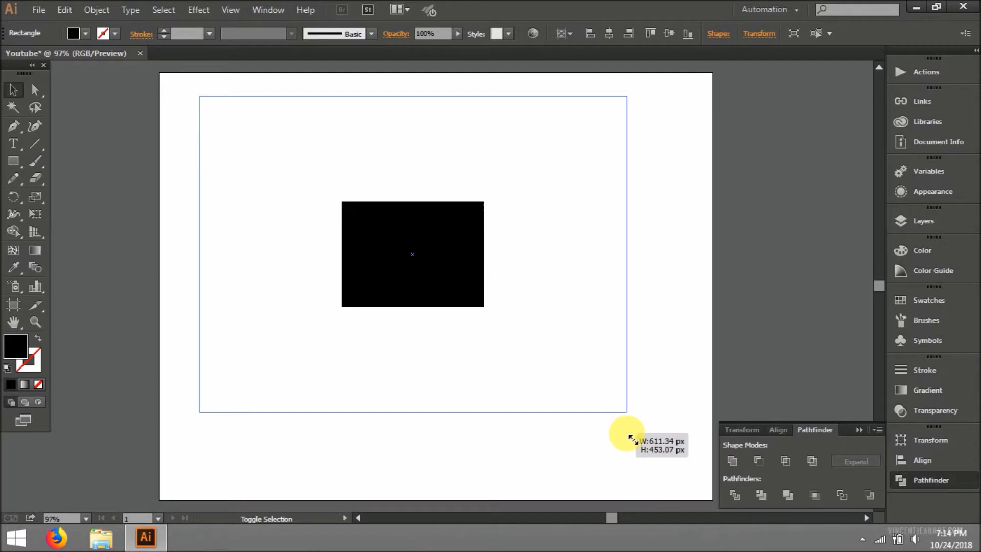
left_click_drag(632, 440, 631, 439)
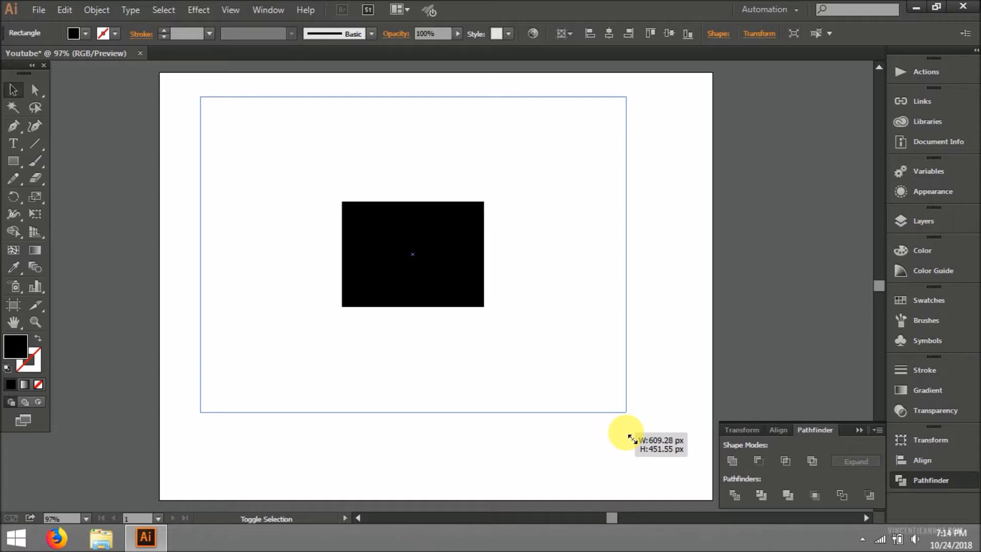
left_click_drag(631, 438, 526, 324)
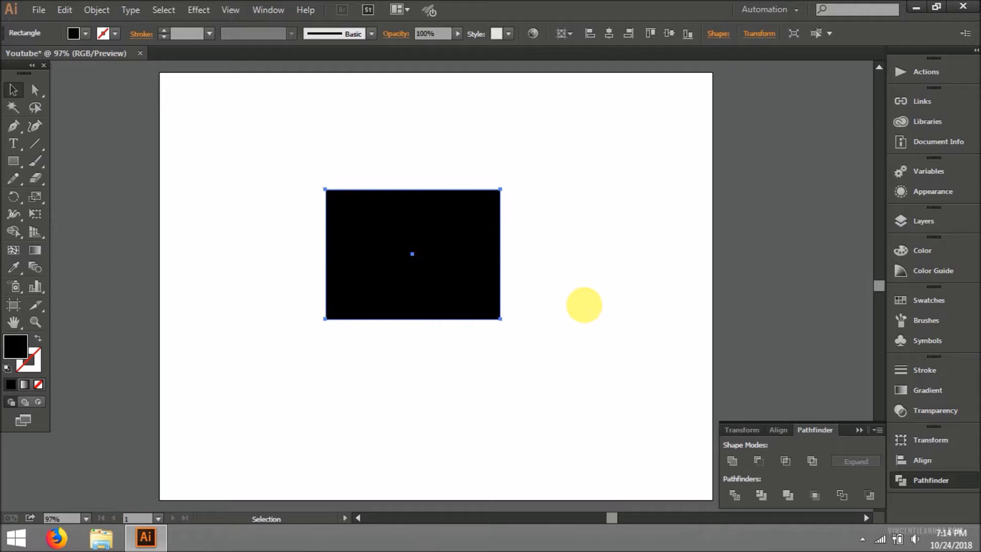
- Reselect the rectangle and try rotating it freely, including about 75° clockwise, undoing each rotation
left_click(577, 310)
left_click(448, 275)
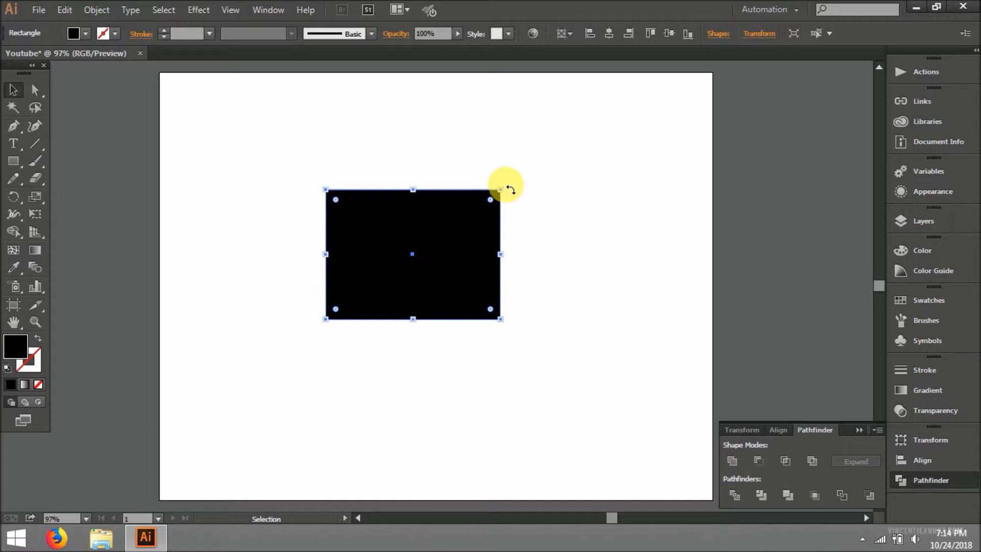
left_click_drag(500, 175, 459, 160)
key("ctrl+z")
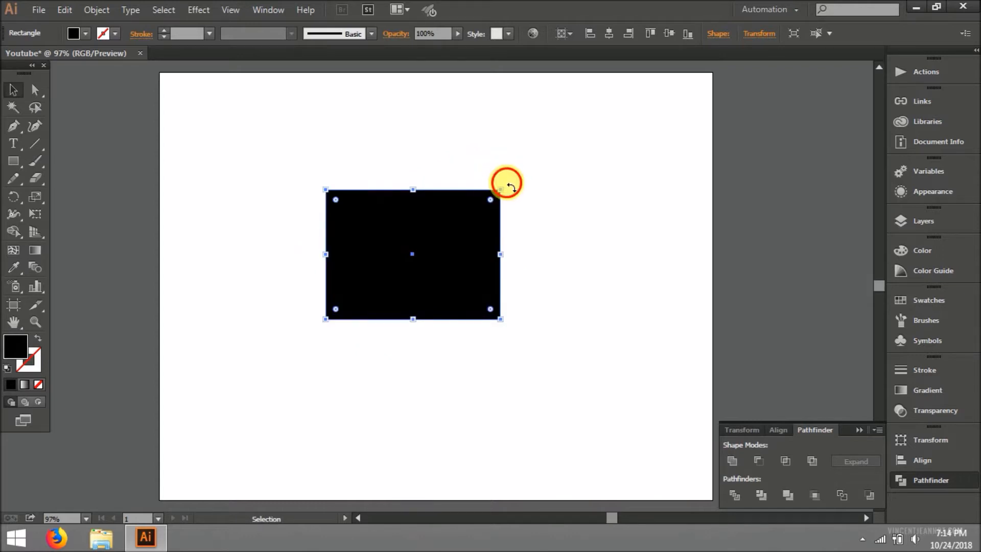
left_click_drag(511, 187, 499, 327)
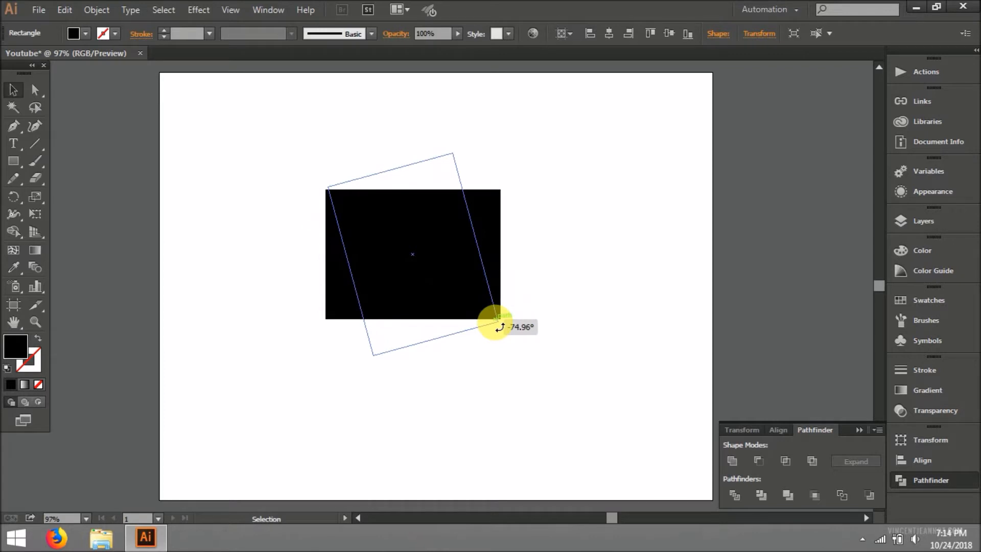
left_click_drag(499, 328, 500, 321)
key("ctrl+z")
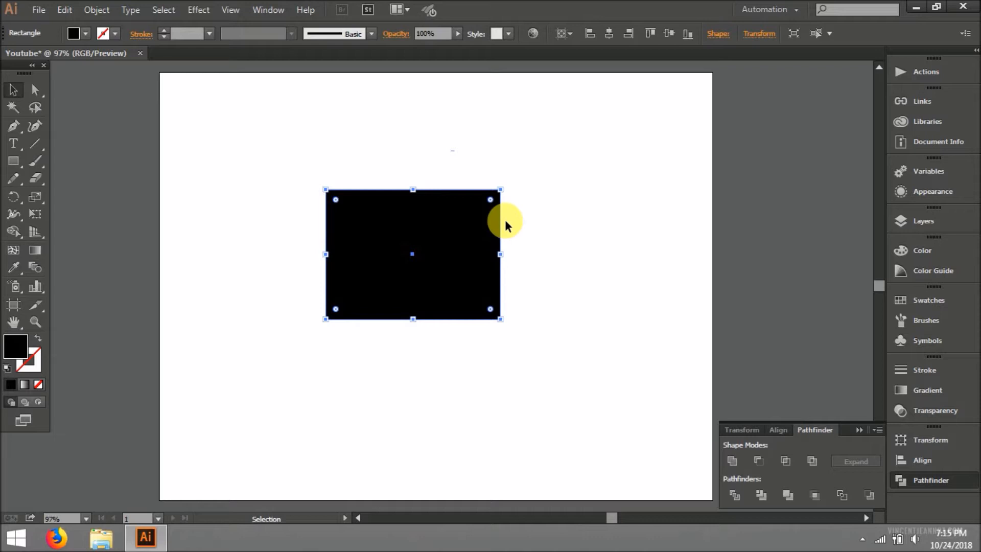
- Try rotating the rectangle in constrained angle increments and bring it back to its original orientation
left_click_drag(509, 183, 513, 187)
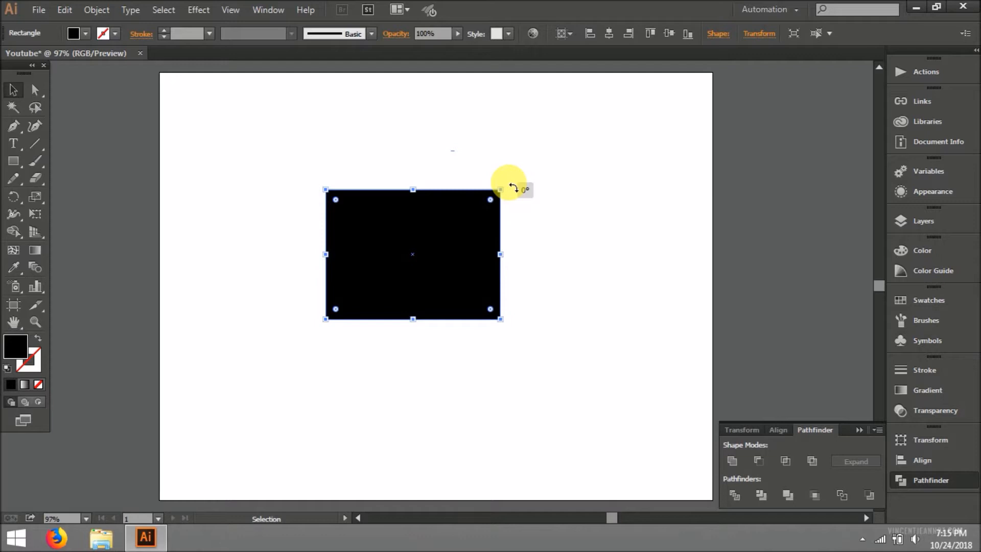
left_click_drag(513, 188, 517, 212)
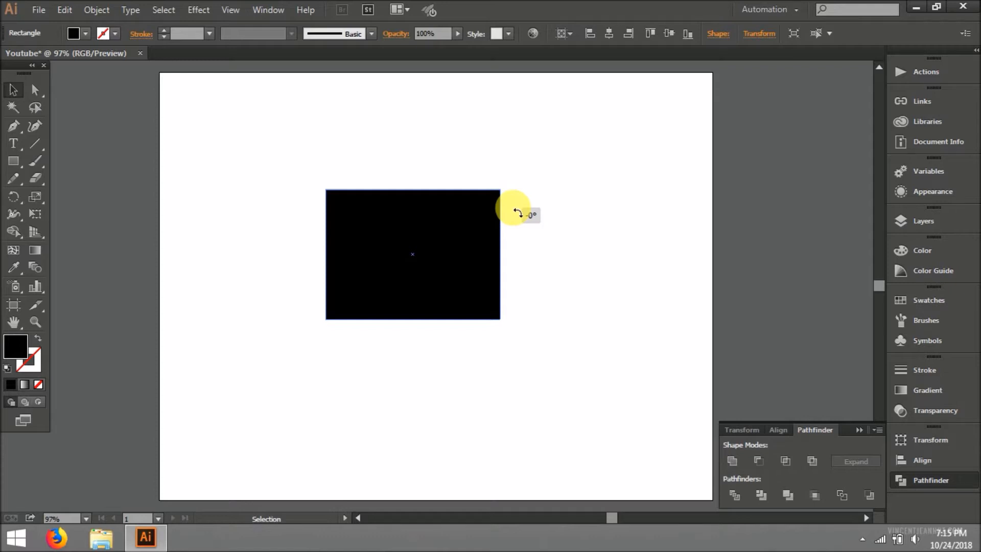
left_click_drag(518, 212, 521, 170)
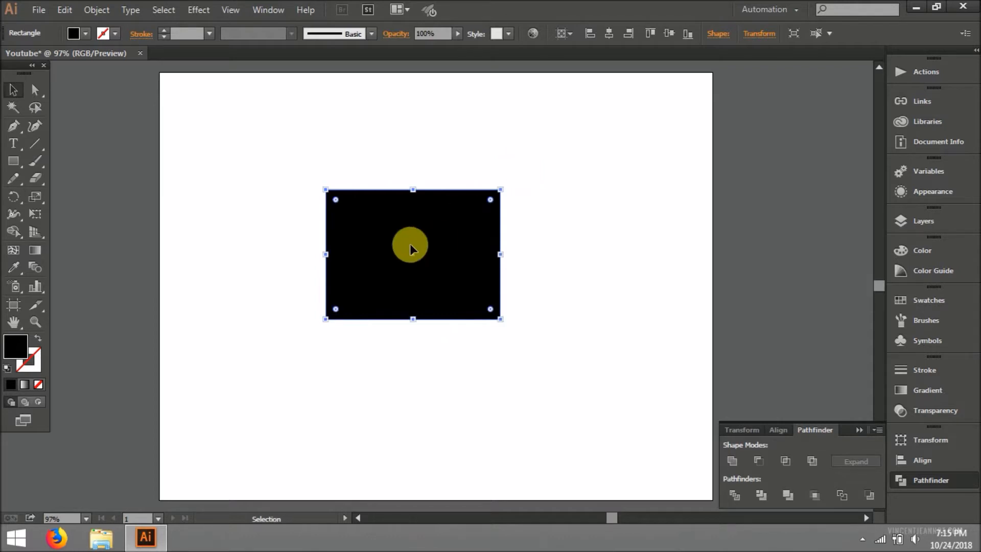
- Delete the black rectangle so the artboard is empty
left_click_drag(536, 366, 197, 195)
left_click_drag(254, 155, 566, 341)
left_click_drag(567, 347, 266, 204)
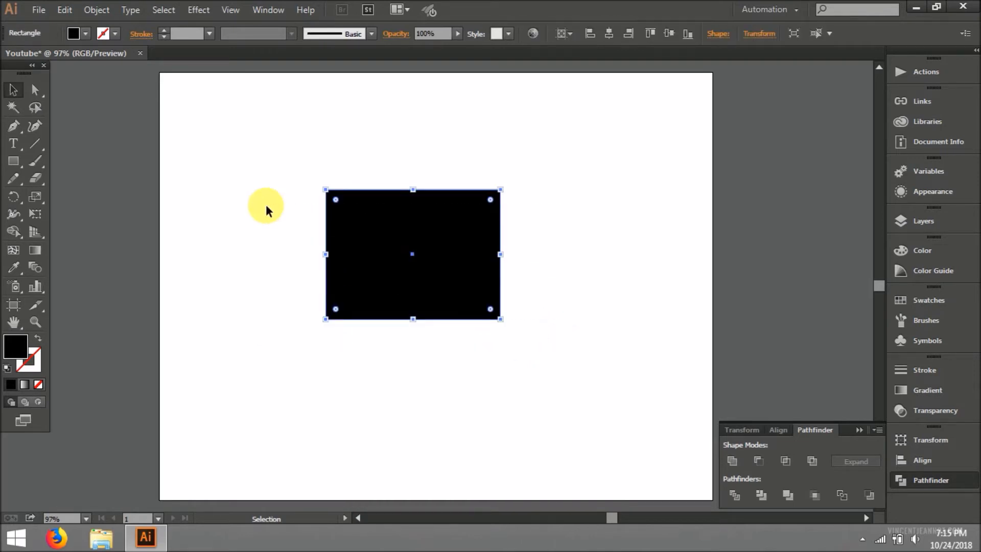
key("Delete")
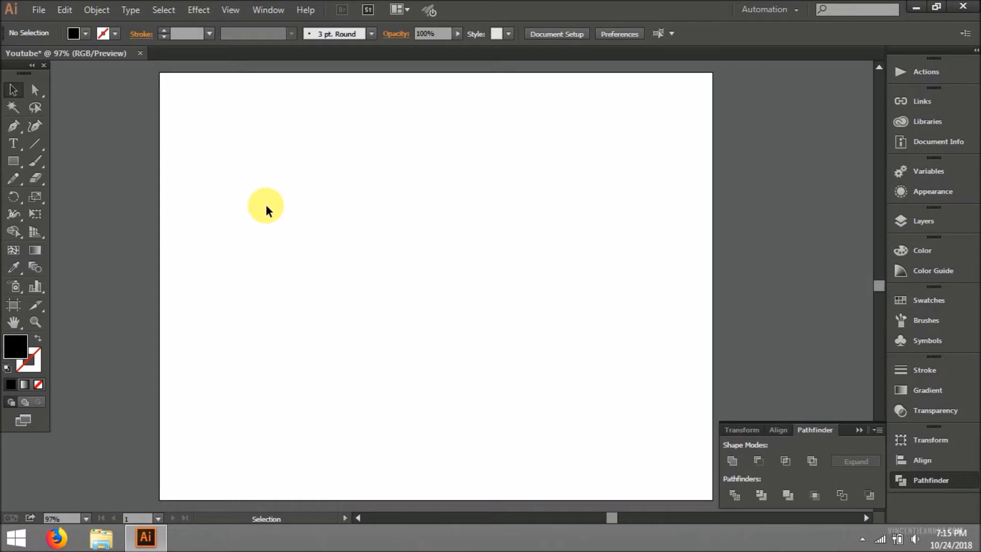
- Draw a black square near the artboard's centre and a wide black rectangle in its upper-right area with the Rectangle tool
left_click(16, 164)
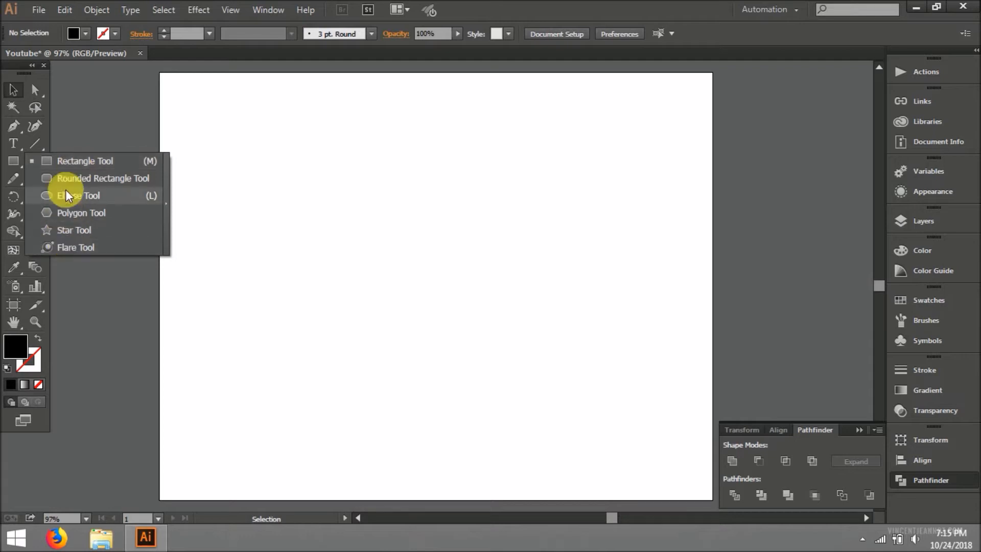
left_click(61, 161)
left_click_drag(341, 186, 471, 303)
left_click_drag(361, 211, 488, 303)
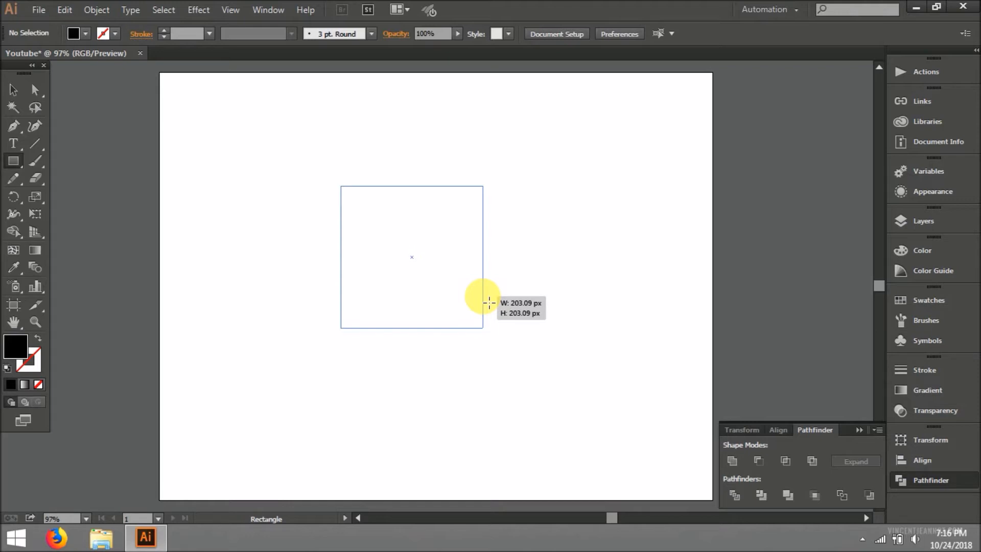
mouse_move(495, 309)
left_mouse_down()
mouse_move(477, 305)
mouse_move(409, 206)
mouse_move(564, 267)
mouse_move(333, 332)
mouse_move(449, 304)
mouse_move(664, 368)
mouse_move(381, 346)
mouse_move(418, 338)
mouse_move(390, 283)
mouse_move(388, 214)
mouse_move(528, 364)
mouse_move(439, 347)
mouse_move(466, 314)
mouse_move(435, 259)
left_mouse_up()
left_click_drag(477, 149, 640, 213)
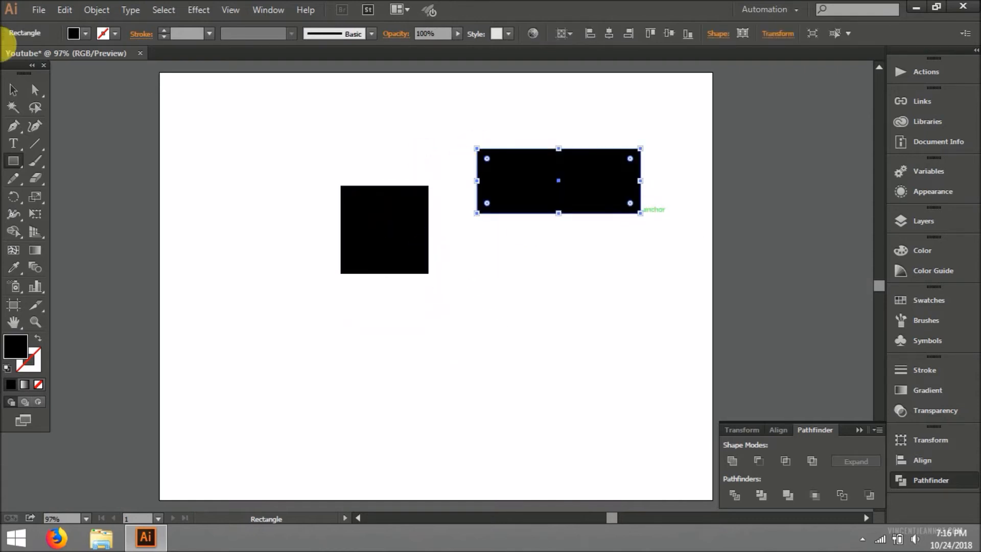
- Draw a wide rounded rectangle in the artboard's lower-left area and a rounded square below the wide rectangle
left_click(13, 160)
left_click(48, 178)
left_click_drag(238, 318, 430, 408)
left_click_drag(525, 274, 600, 364)
- Draw a circle about 162 px across in the artboard's upper-left area and a flat ellipse below the rounded square
left_click(13, 159)
left_click(58, 196)
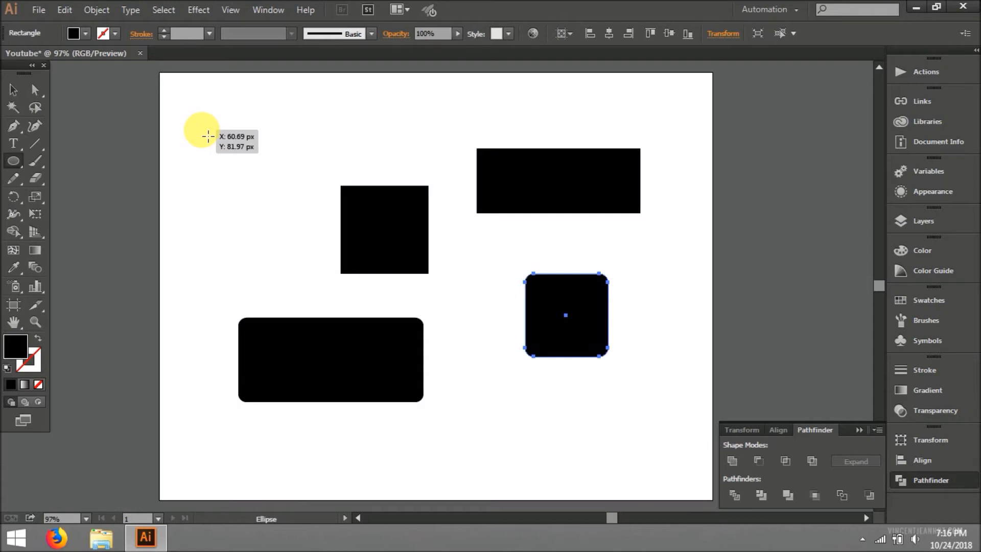
left_click_drag(202, 129, 304, 249)
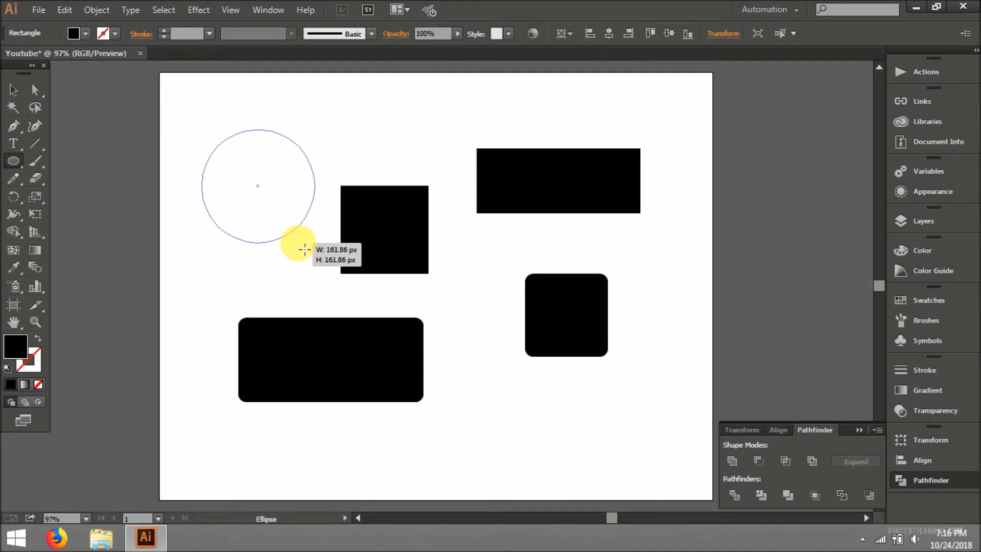
left_click_drag(304, 249, 305, 249)
left_click_drag(555, 422, 634, 456)
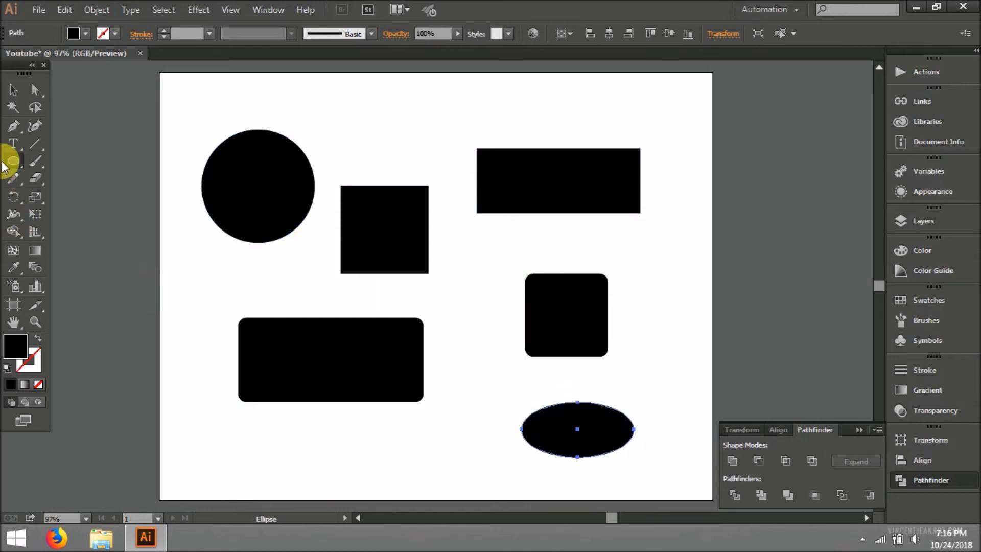
- Draw three black hexagons along the artboard's left edge, tilting the uppermost, after undoing a first polygon drawn above the square
left_click_drag(8, 164, 92, 194)
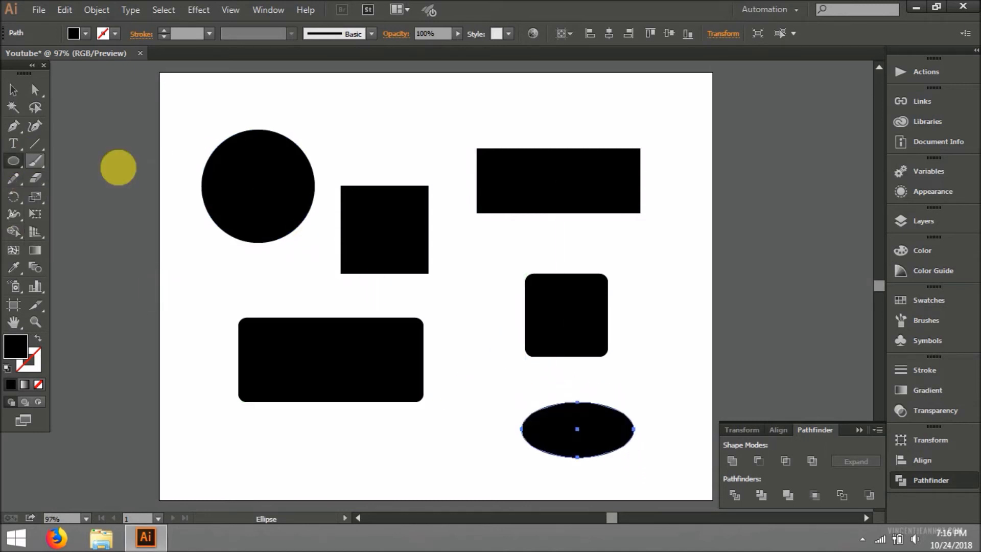
left_click_drag(14, 161, 54, 212)
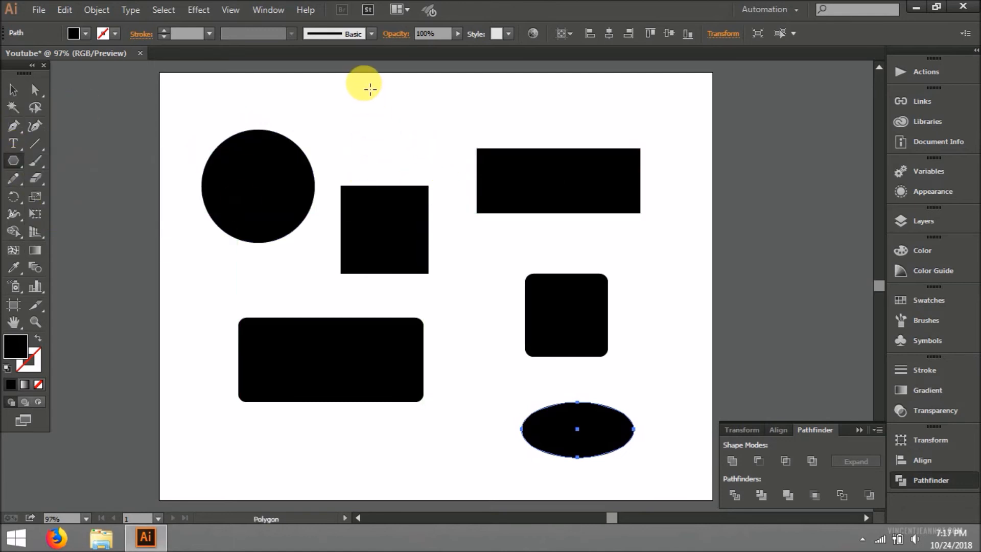
left_click_drag(368, 88, 412, 134)
key("ctrl+z")
mouse_move(100, 306)
left_mouse_down()
mouse_move(175, 376)
mouse_move(120, 339)
mouse_move(159, 378)
mouse_move(127, 339)
mouse_move(147, 357)
mouse_move(145, 377)
mouse_move(126, 391)
mouse_move(206, 416)
mouse_move(108, 327)
mouse_move(126, 348)
mouse_move(151, 369)
mouse_move(111, 322)
mouse_move(114, 339)
mouse_move(148, 354)
mouse_move(130, 331)
mouse_move(152, 357)
mouse_move(149, 344)
mouse_move(155, 360)
mouse_move(125, 334)
mouse_move(170, 393)
mouse_move(136, 346)
mouse_move(152, 342)
mouse_move(168, 382)
mouse_move(113, 287)
mouse_move(129, 370)
mouse_move(66, 313)
mouse_move(134, 358)
left_mouse_up()
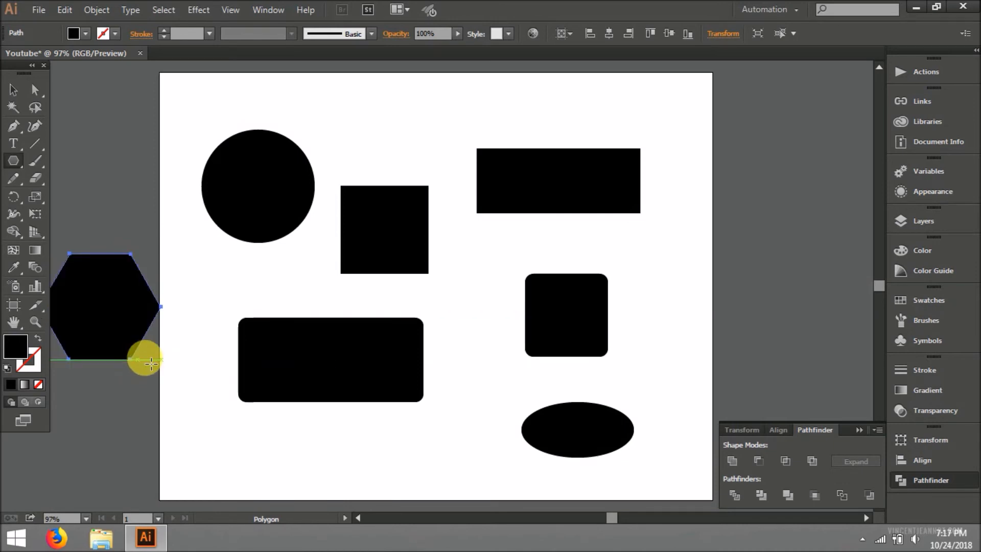
left_click_drag(156, 431, 194, 470)
left_click(16, 161)
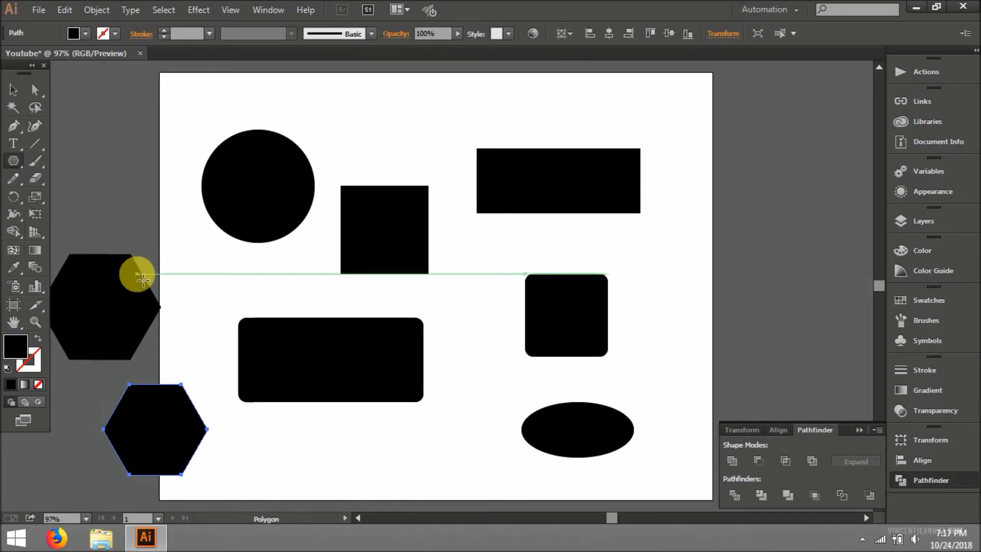
mouse_move(117, 172)
left_mouse_down()
mouse_move(151, 217)
mouse_move(148, 205)
mouse_move(174, 210)
mouse_move(164, 212)
mouse_move(169, 222)
left_mouse_up()
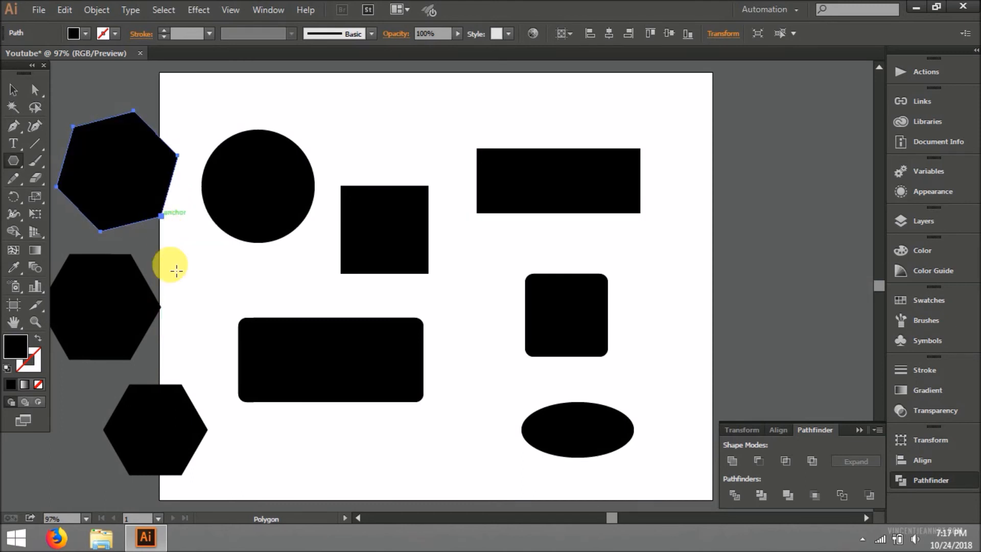
- Delete the middle hexagon and move the lowest hexagon up beneath the tilted one at the artboard's left edge
key("v")
left_click(120, 335)
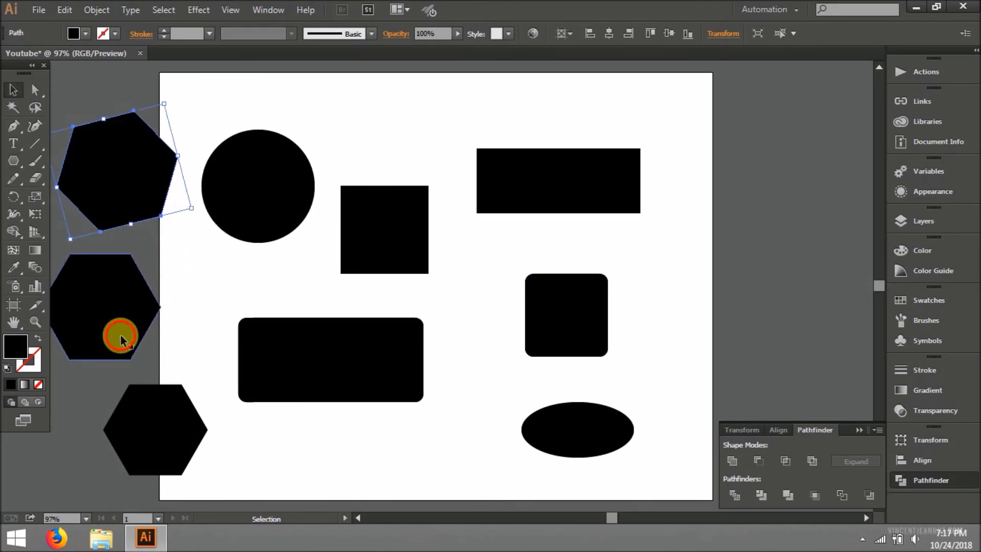
key("Delete")
left_click(166, 215)
left_click(136, 191)
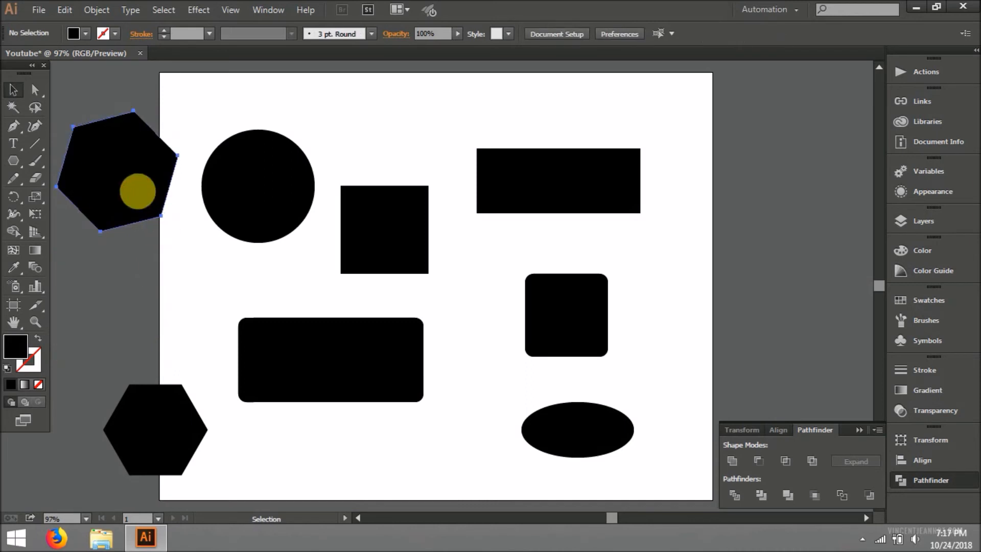
left_click_drag(149, 436, 112, 324)
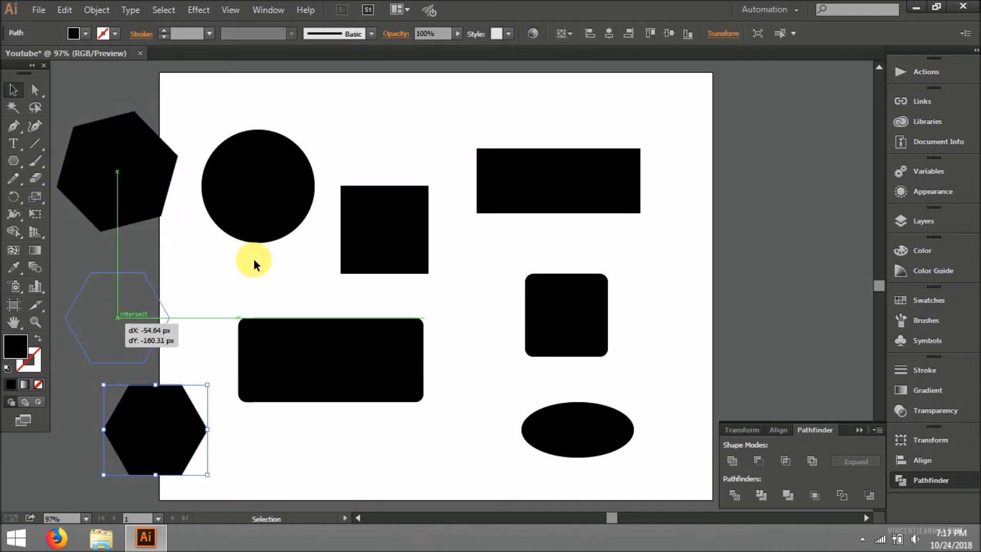
left_click(253, 290)
- Draw two black stars with the Star tool near the artboard's upper-right corner and move the larger one above the wide rectangle
left_click_drag(12, 164, 59, 233)
left_click_drag(689, 123, 710, 137)
left_click_drag(745, 187, 775, 213)
left_click(13, 89)
left_click_drag(730, 173, 583, 92)
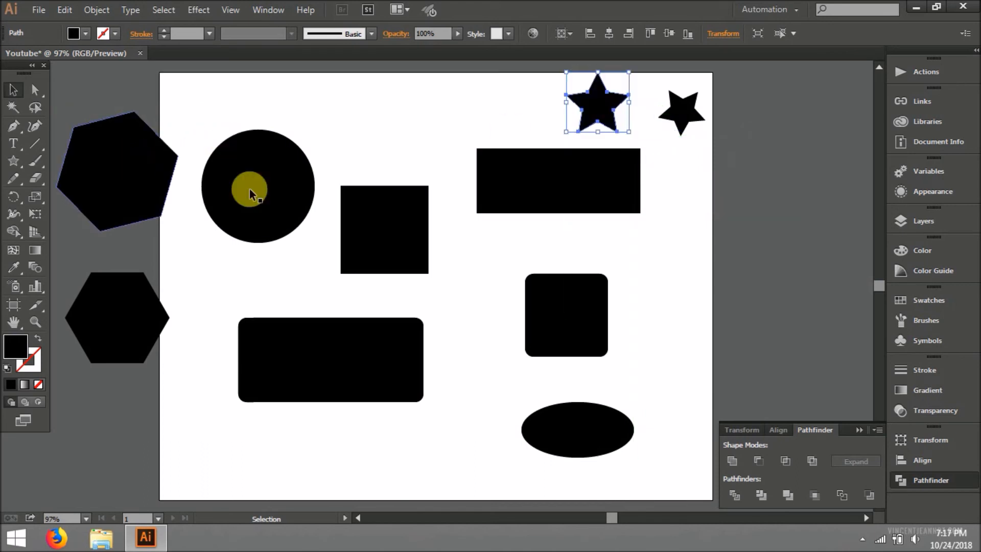
- Move the circle and the sharp-cornered square up towards the artboard's top edge
left_click_drag(267, 145, 271, 98)
left_click_drag(346, 201, 351, 142)
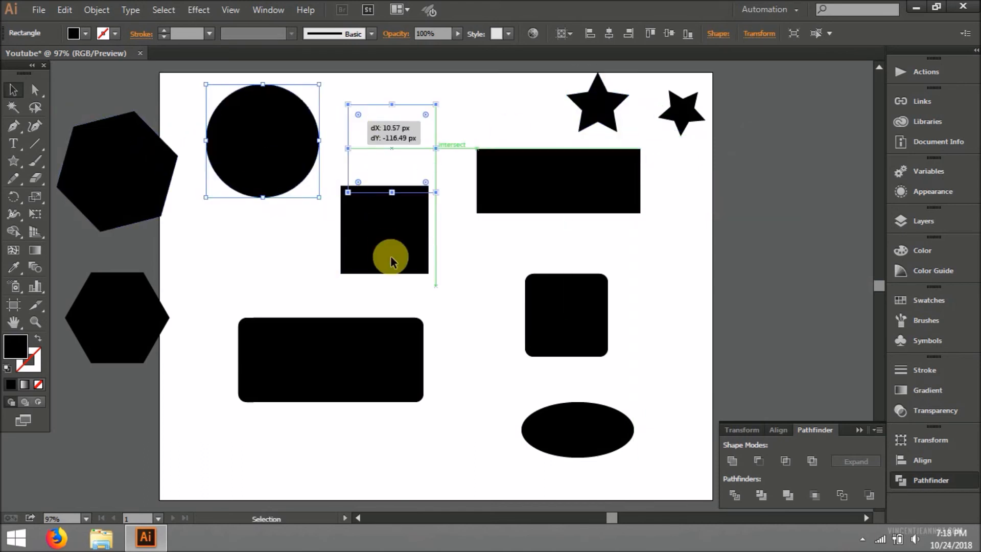
left_click_drag(392, 259, 392, 260)
- Shift both stars left together so they sit above the wide rectangle
left_click(508, 109)
left_click_drag(565, 95, 505, 102)
left_click_drag(673, 102, 694, 210)
left_click(693, 205)
- Move the rounded square directly below the sharp-cornered square and the ellipse below the wide rectangle
left_click_drag(566, 299, 388, 240)
left_click_drag(622, 412, 606, 268)
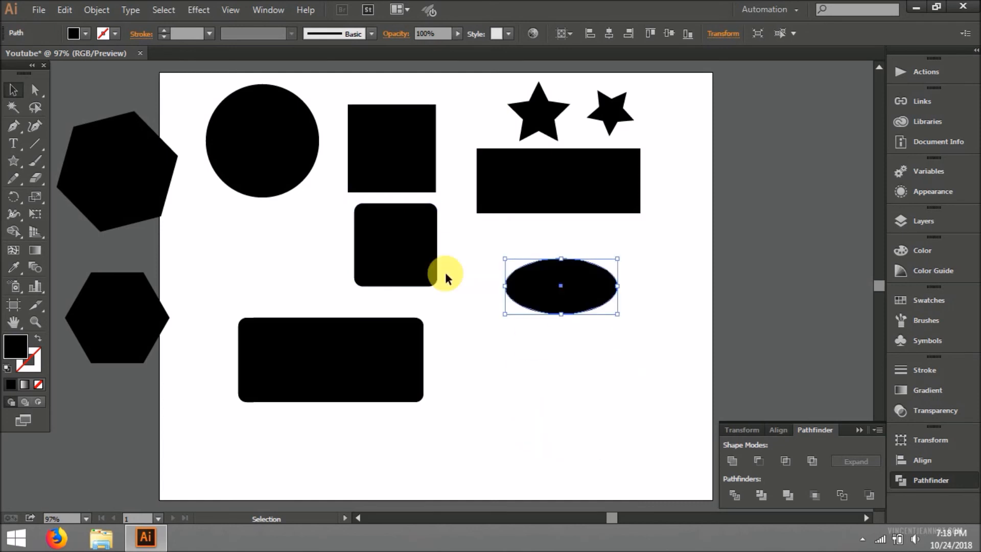
left_click(446, 278)
- Place the ellipse in the artboard's upper-left corner and the circle directly beneath it
left_click_drag(253, 158, 566, 410)
left_click(707, 408)
left_click_drag(658, 280, 602, 431)
left_click_drag(568, 320, 276, 133)
left_click_drag(290, 204, 252, 202)
left_click(305, 182)
left_click_drag(317, 193, 317, 193)
- Move the wide rounded rectangle beneath the wide rectangle, and place the two hexagons below the circle and the rounded square
left_click_drag(357, 361, 586, 289)
left_click_drag(138, 212, 273, 396)
left_click_drag(145, 371, 437, 409)
left_click_drag(14, 160, 68, 247)
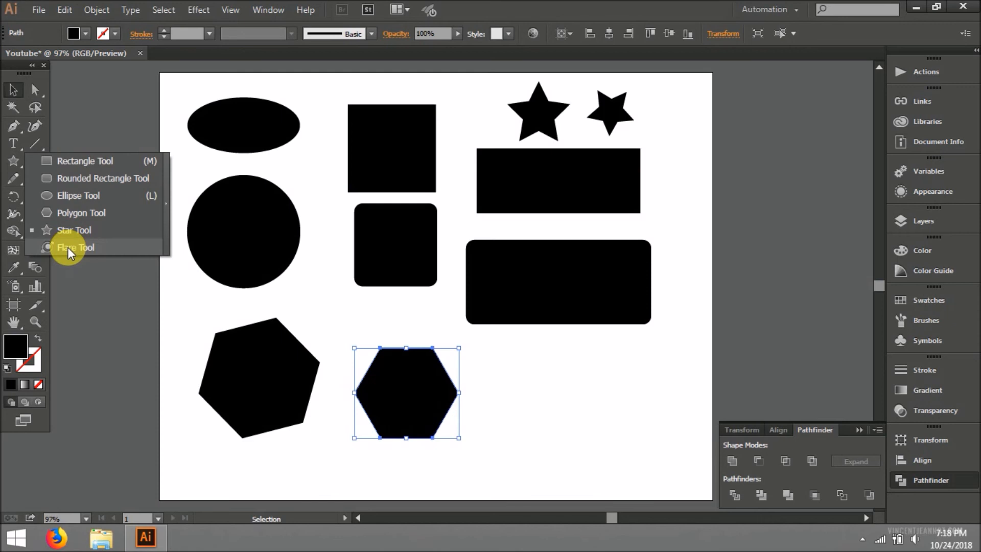
left_click_drag(68, 247, 170, 134)
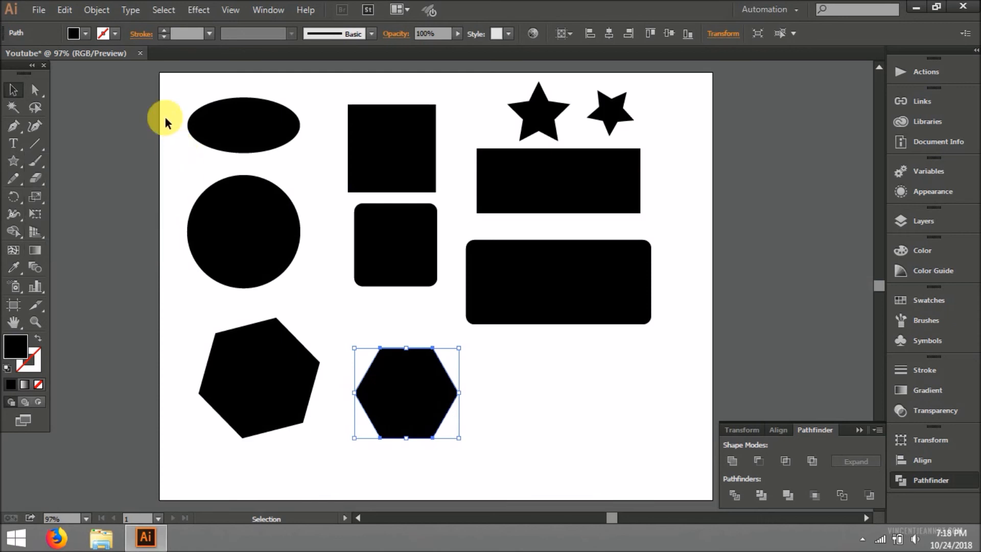
left_click_drag(145, 83, 641, 449)
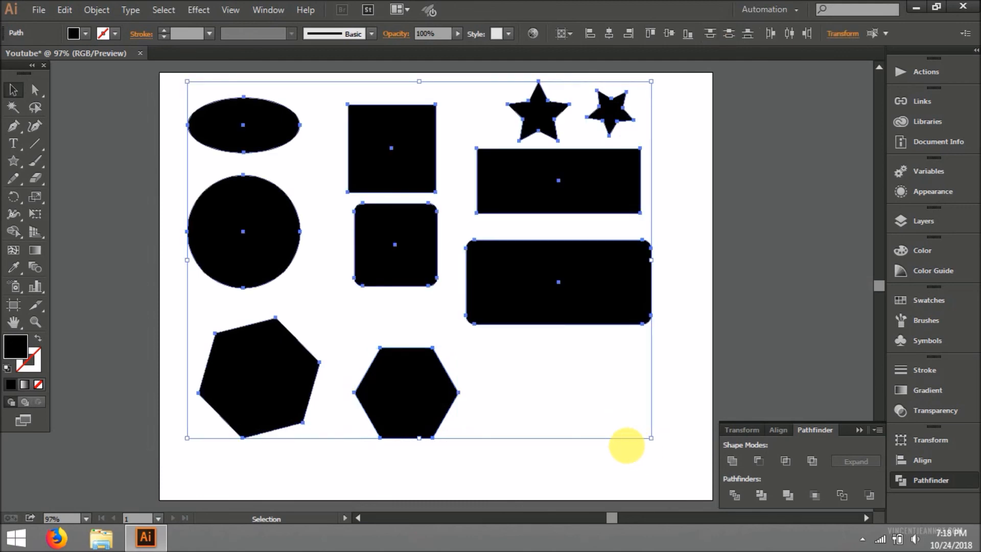
left_click_drag(11, 161, 611, 350)
left_click(610, 352)
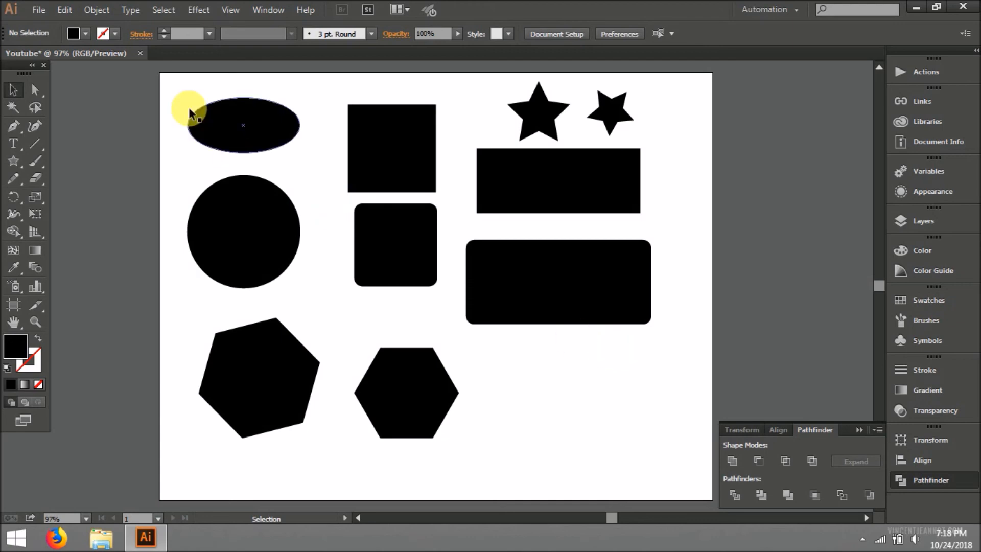
left_click_drag(164, 76, 687, 460)
left_click(687, 436)
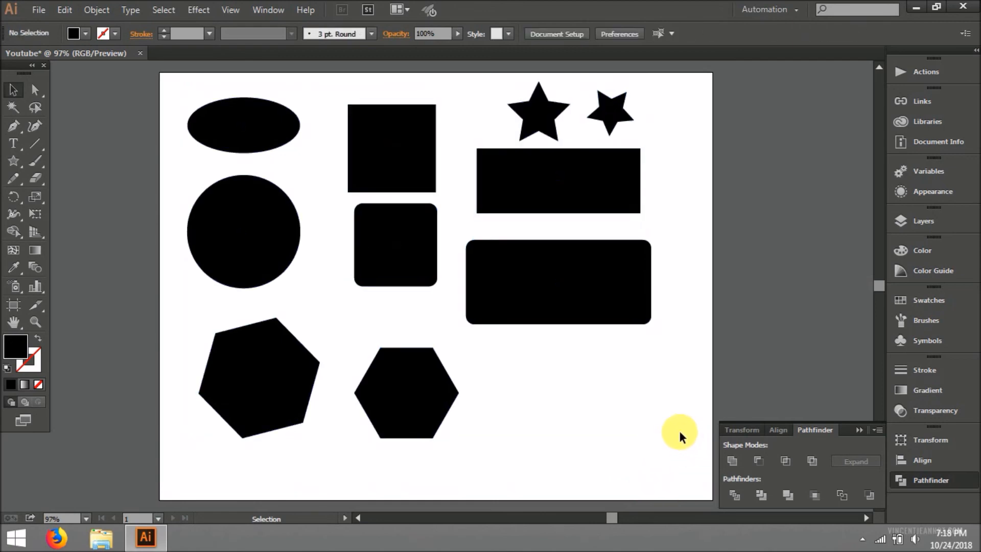